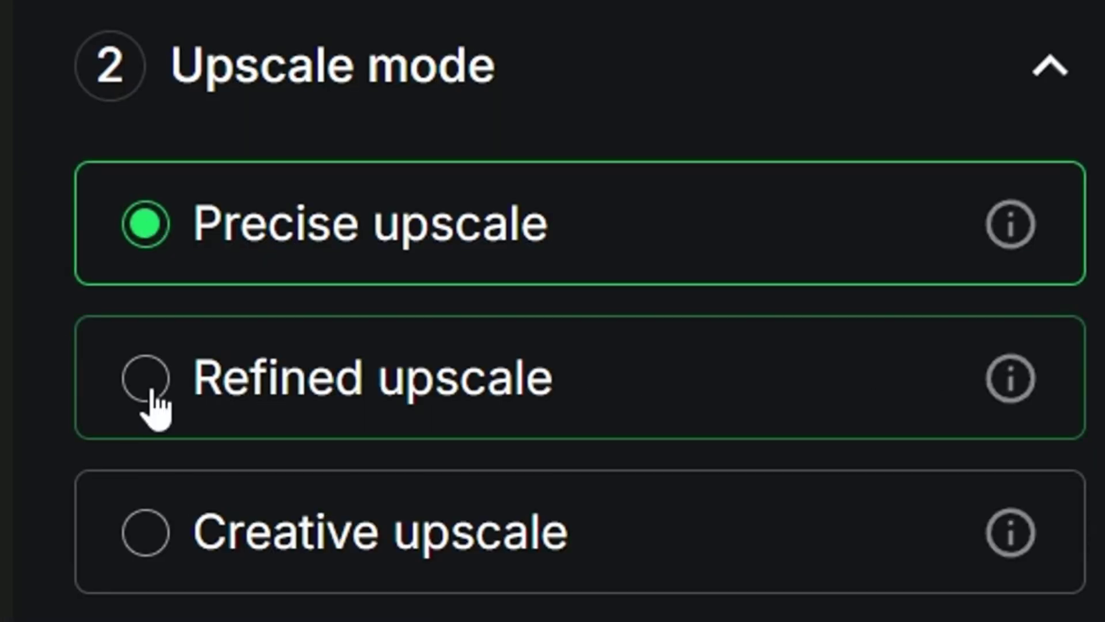
# Step: Switch the Upscale mode from Precise to Refined upscale, then to Creative upscale
pyautogui.click(151, 391)
pyautogui.click(157, 538)
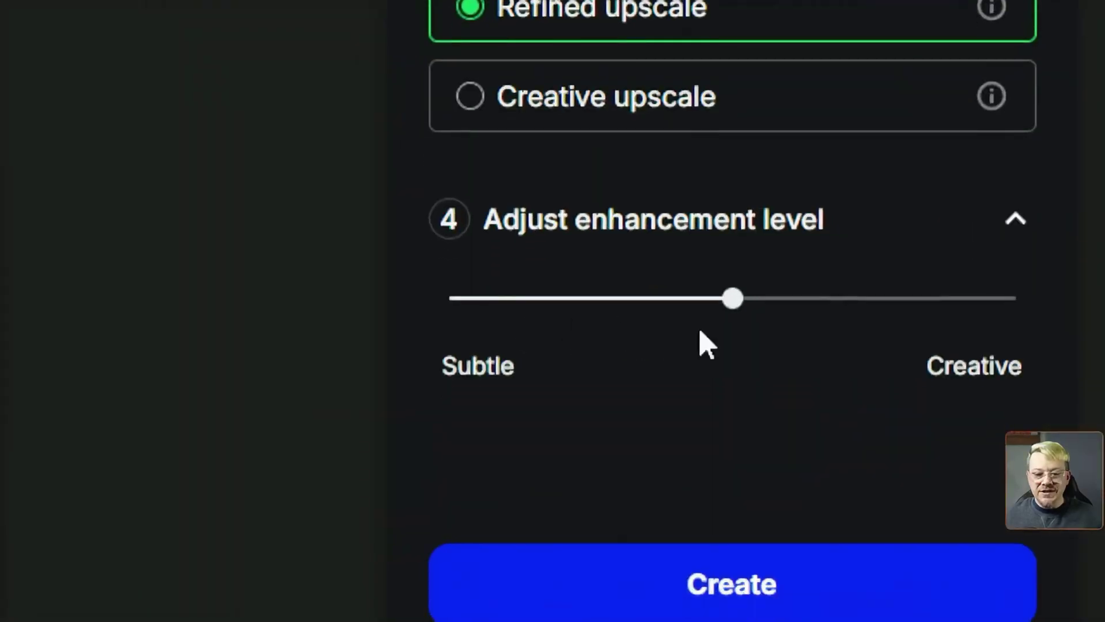
pyautogui.moveTo(514, 370)
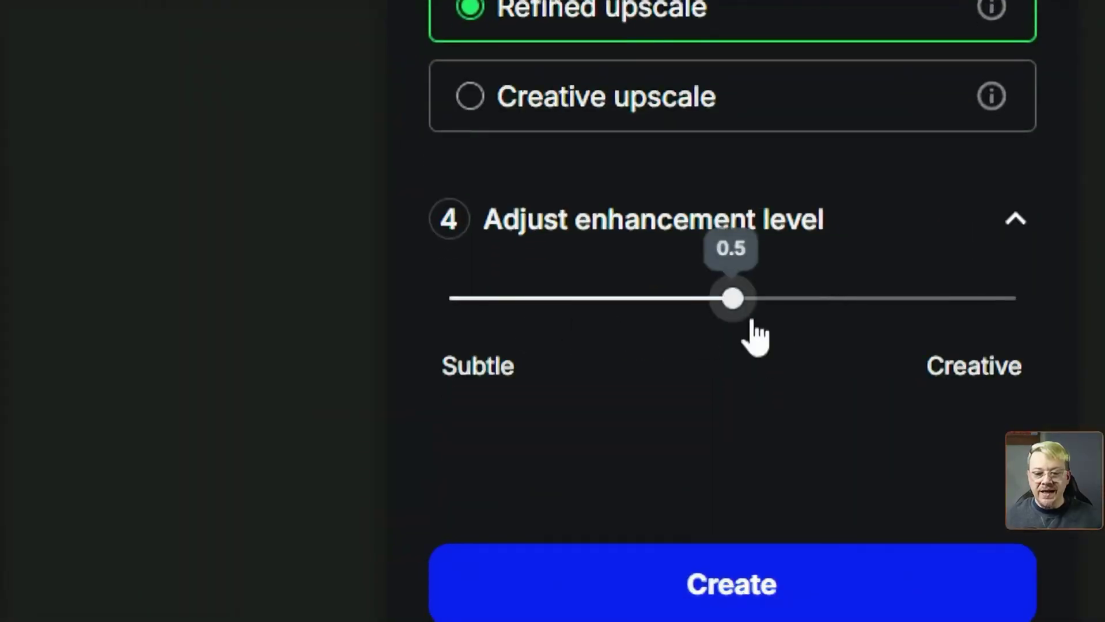
pyautogui.moveTo(747, 308); pyautogui.dragTo(1077, 312)
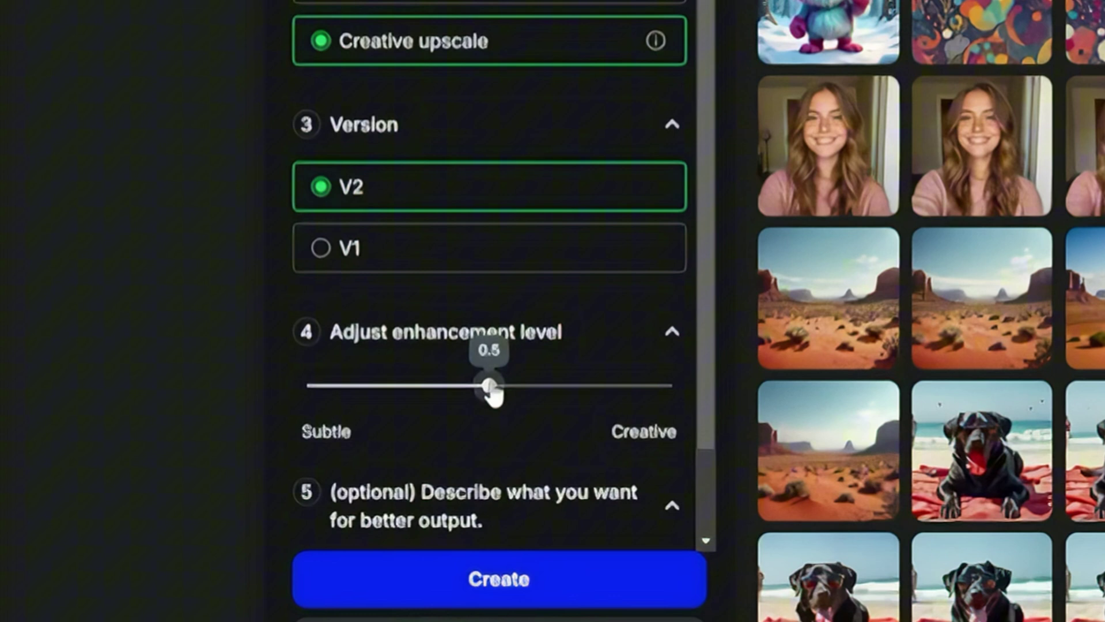
# Step: Try the enhancement level at both extremes, settle near 0.43, and scroll to the description box
pyautogui.moveTo(489, 388); pyautogui.dragTo(744, 395)
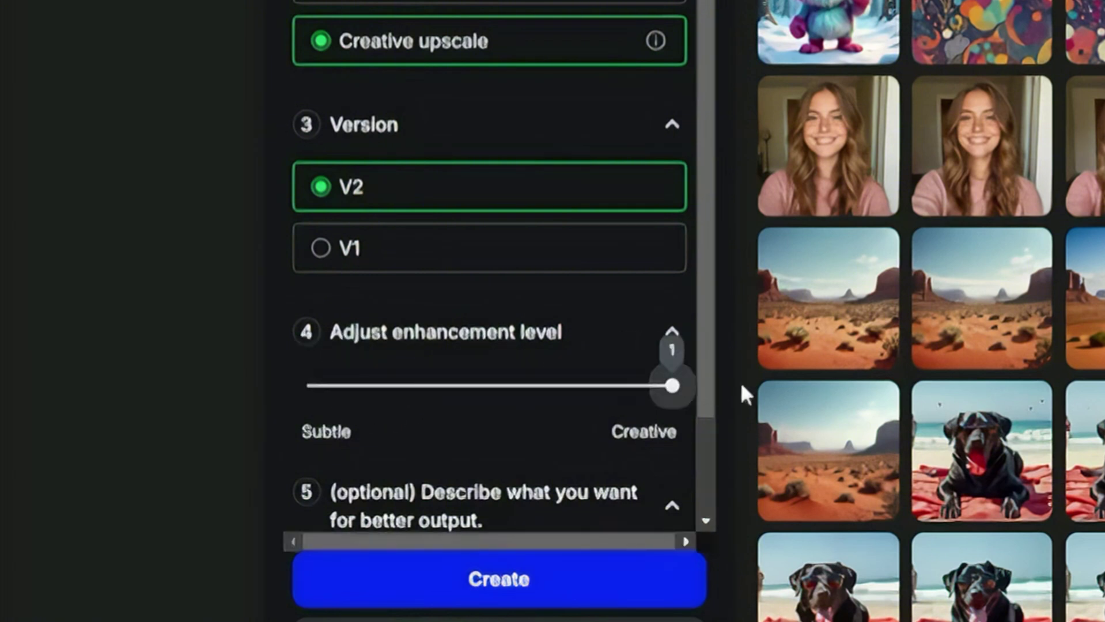
pyautogui.moveTo(626, 387); pyautogui.dragTo(489, 386)
pyautogui.scroll(-2, 489, 346)
pyautogui.scroll(2, 455, 383)
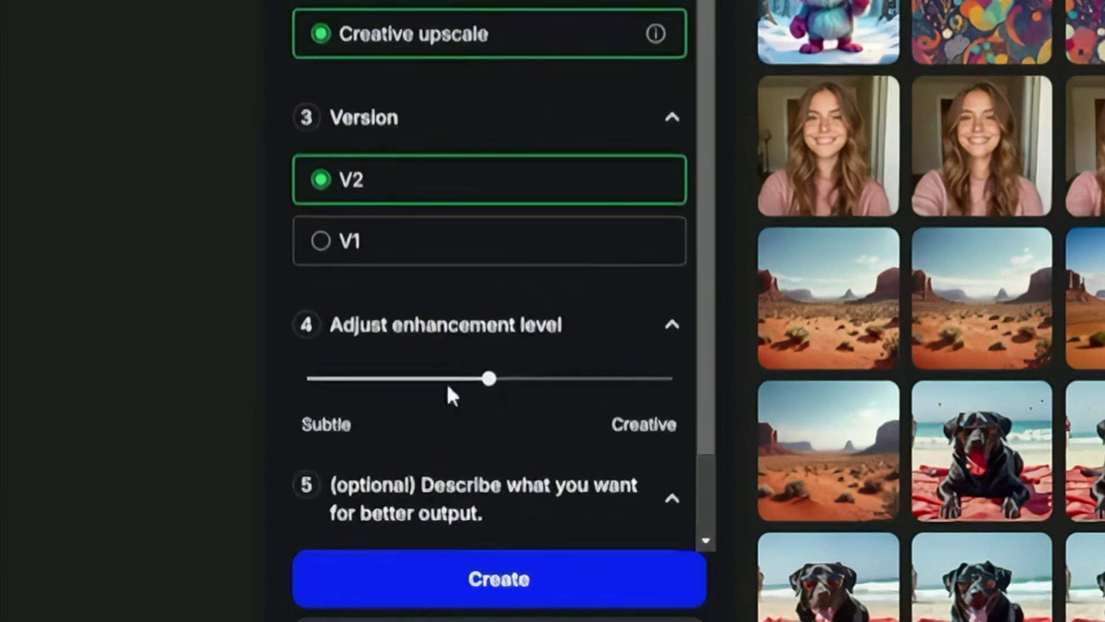
pyautogui.scroll(-2, 403, 438)
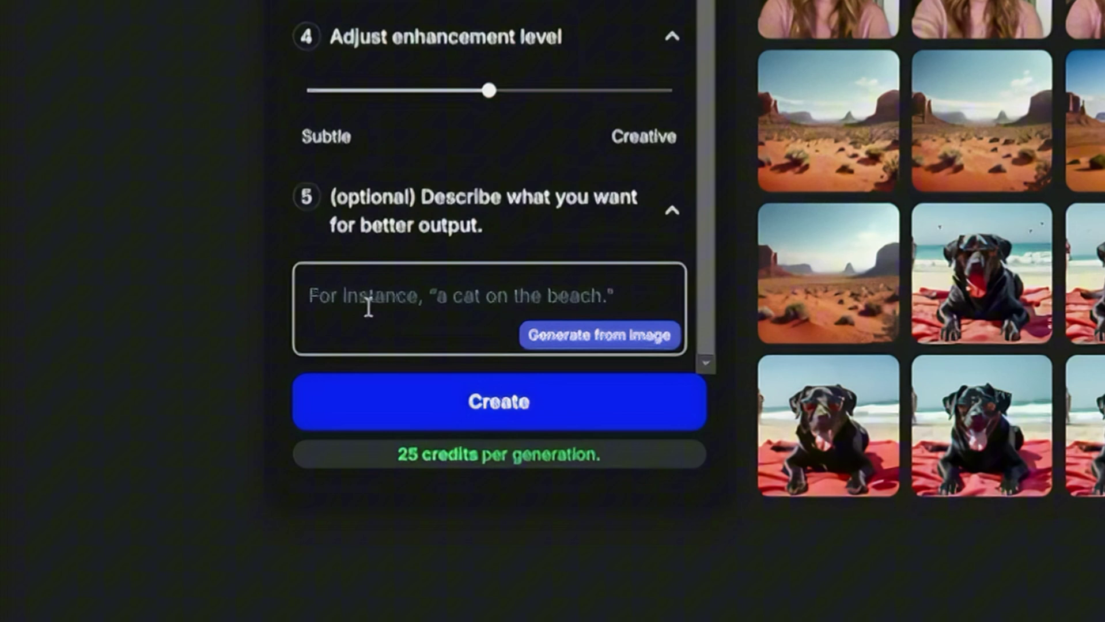
pyautogui.moveTo(775, 473)
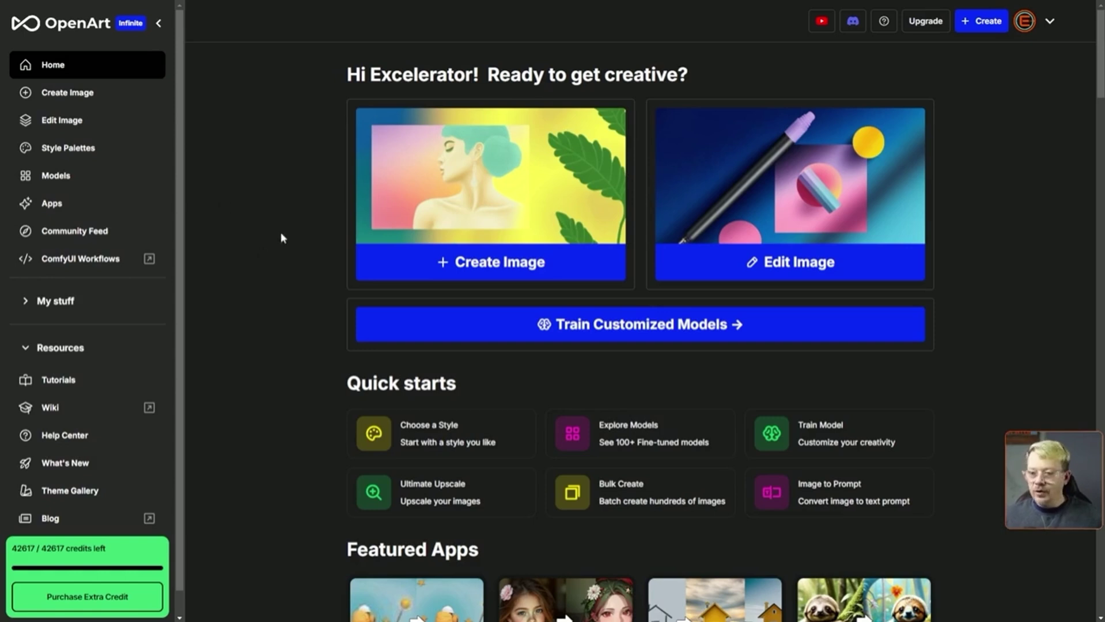
# Step: Scroll the home page down and open the Ultimate Upscale card under Quick starts
pyautogui.scroll(-1, 279, 230)
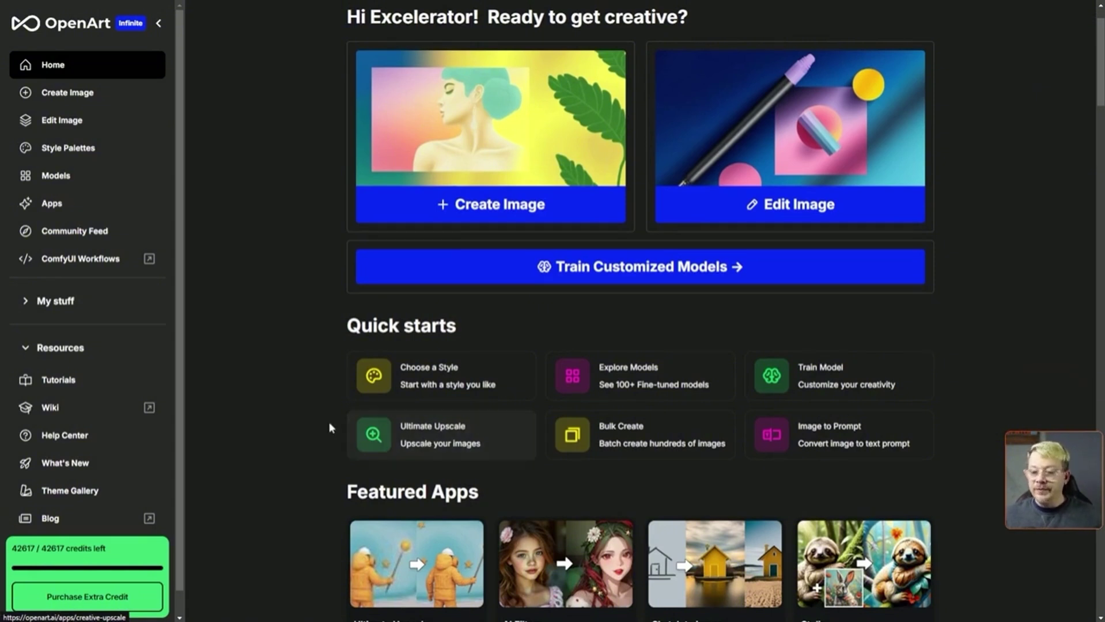
pyautogui.click(509, 447)
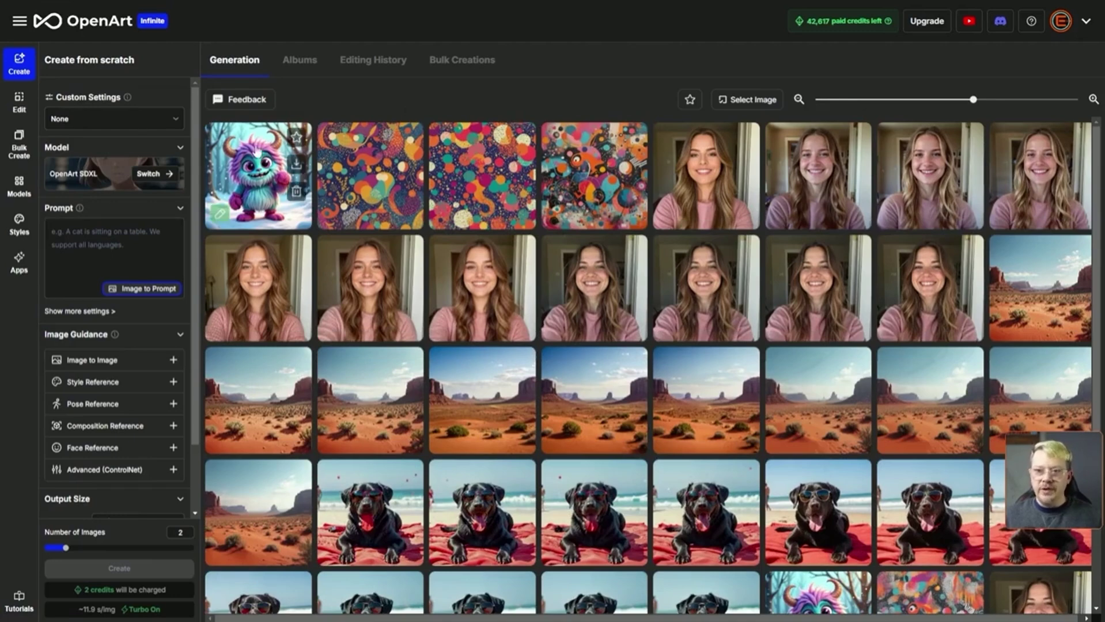
# Step: Open the monster image, then scroll through the generated selfies, patterns and desert scenes
pyautogui.click(276, 178)
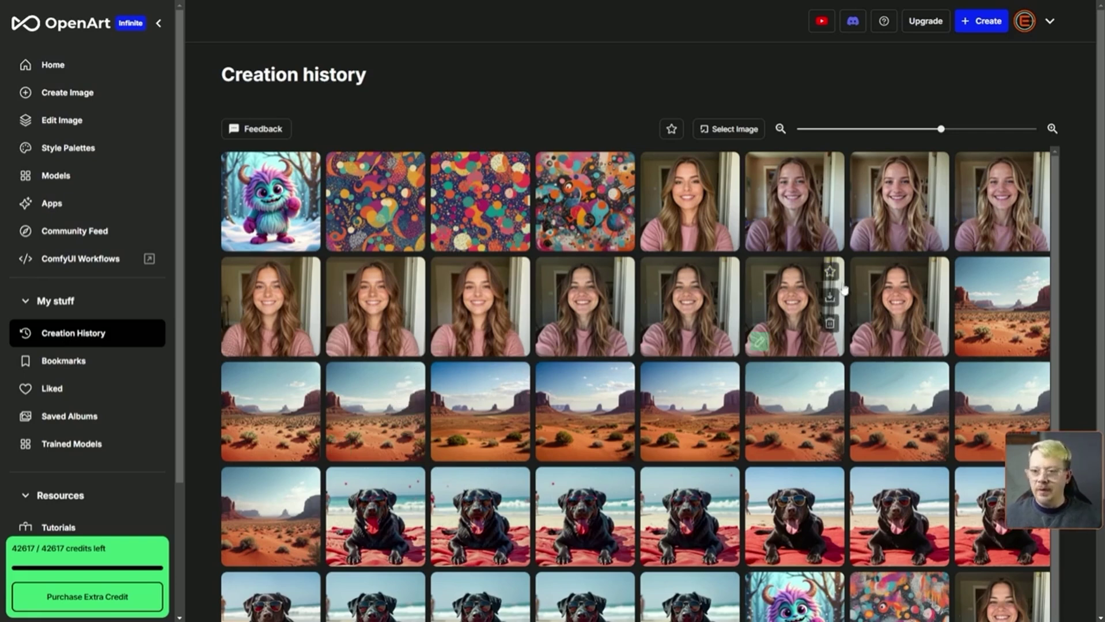
pyautogui.scroll(-4, 665, 266)
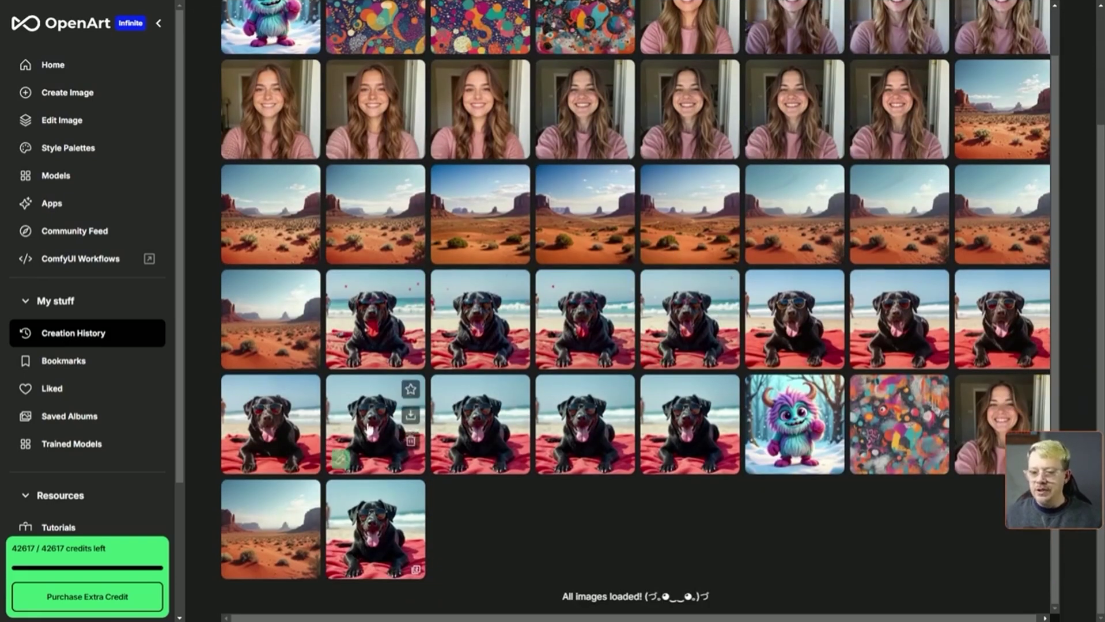
pyautogui.scroll(1, 599, 414)
pyautogui.scroll(-1, 598, 413)
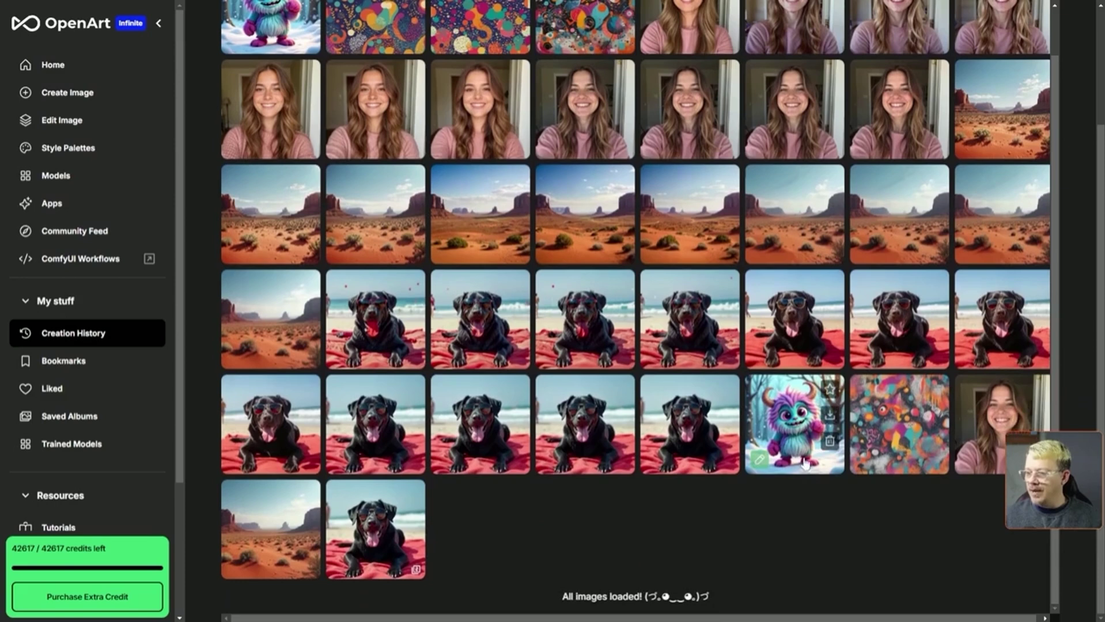
pyautogui.scroll(2, 633, 173)
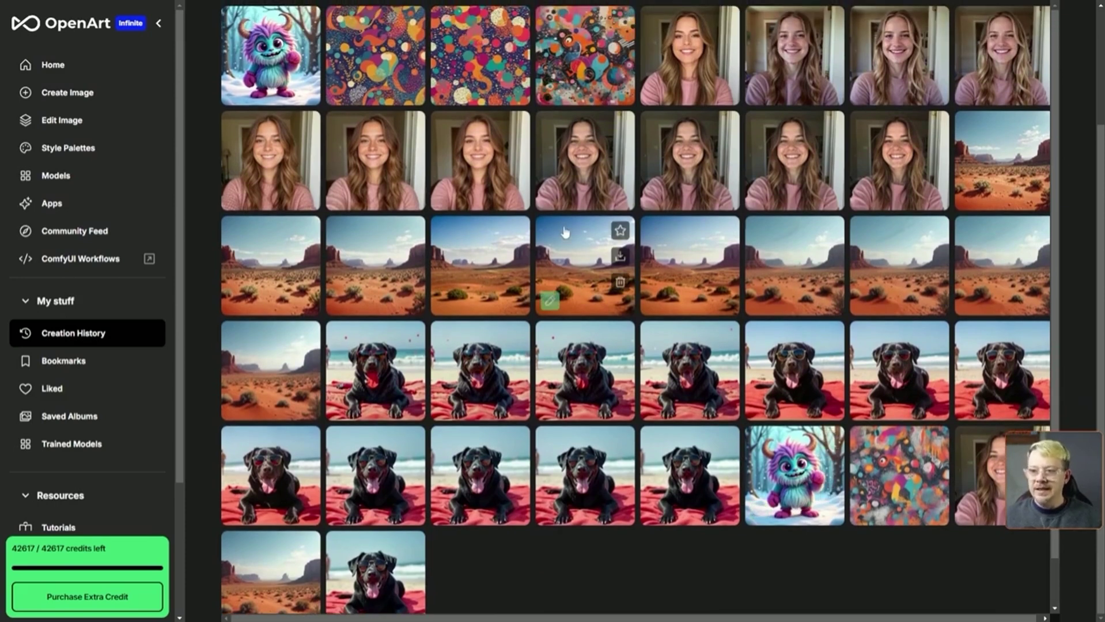
pyautogui.scroll(3, 565, 225)
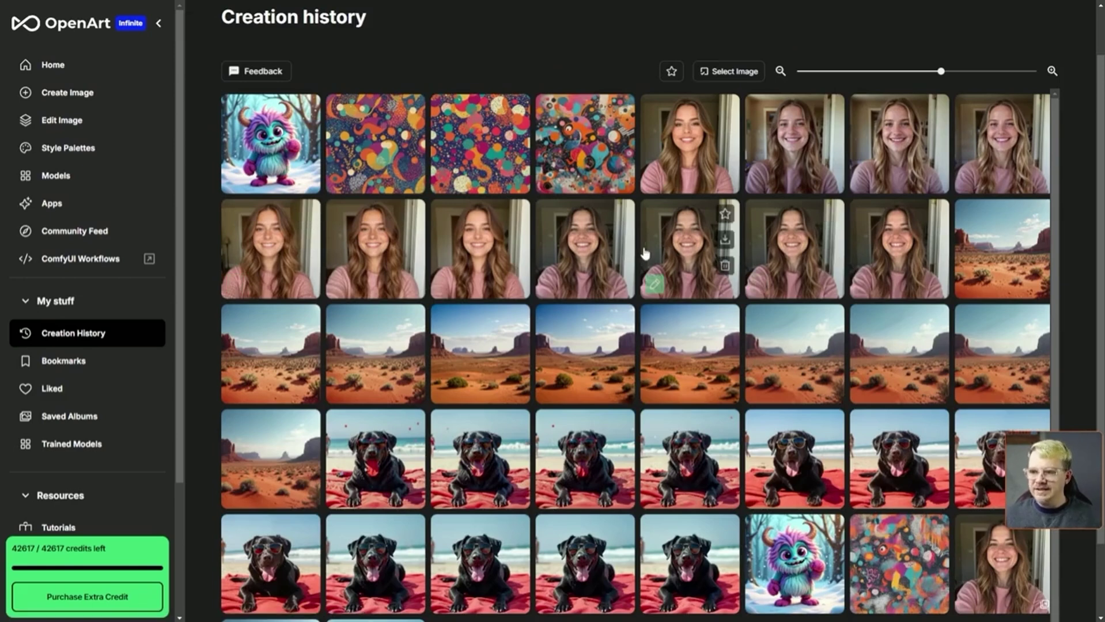
# Step: Open the original selfie and check its 1024 x 1024 size in Generation Details
pyautogui.click(691, 253)
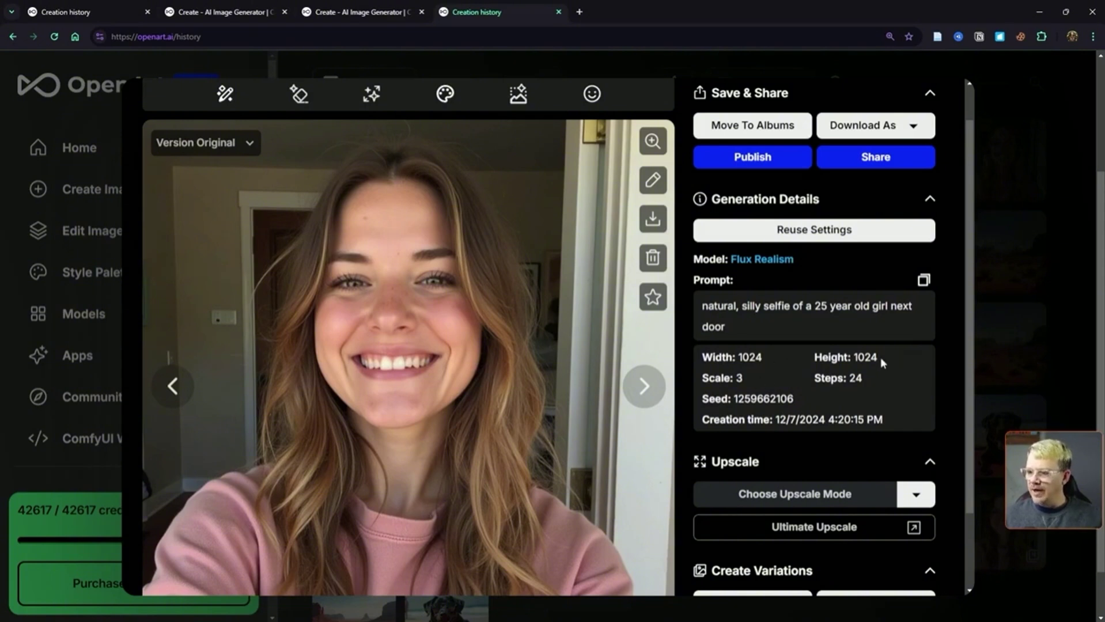
pyautogui.moveTo(885, 362); pyautogui.dragTo(705, 361)
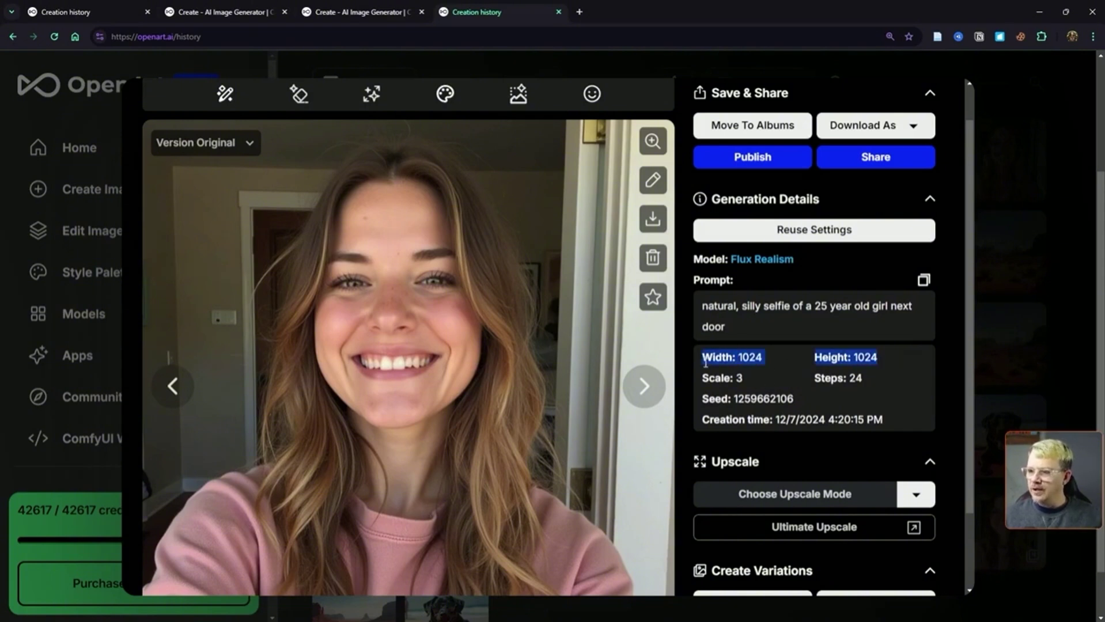
pyautogui.click(734, 267)
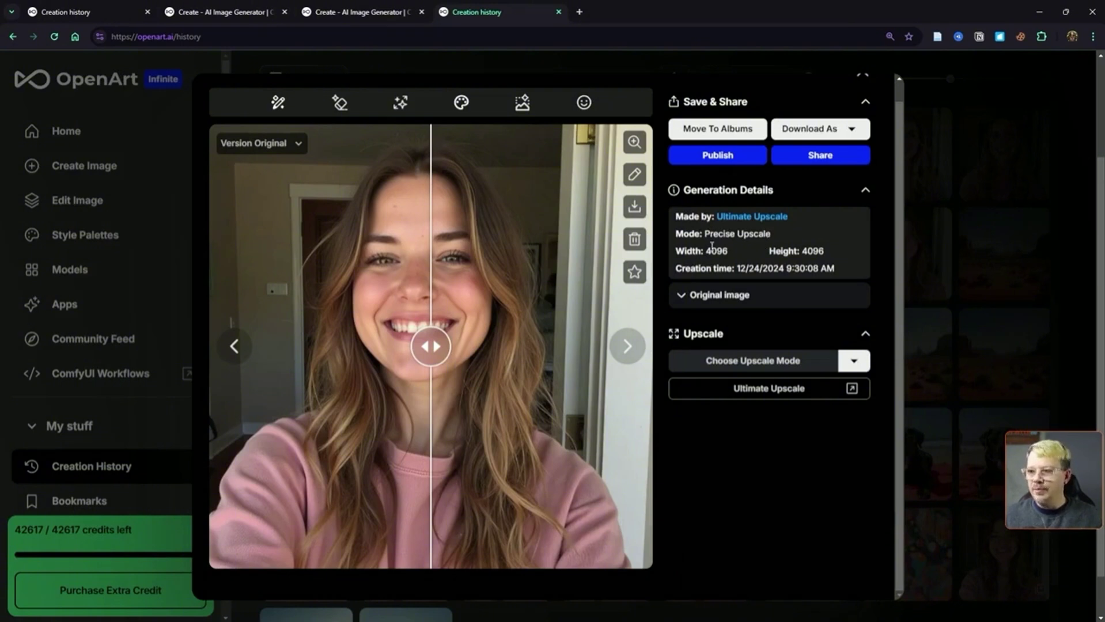
pyautogui.moveTo(707, 250); pyautogui.dragTo(728, 251)
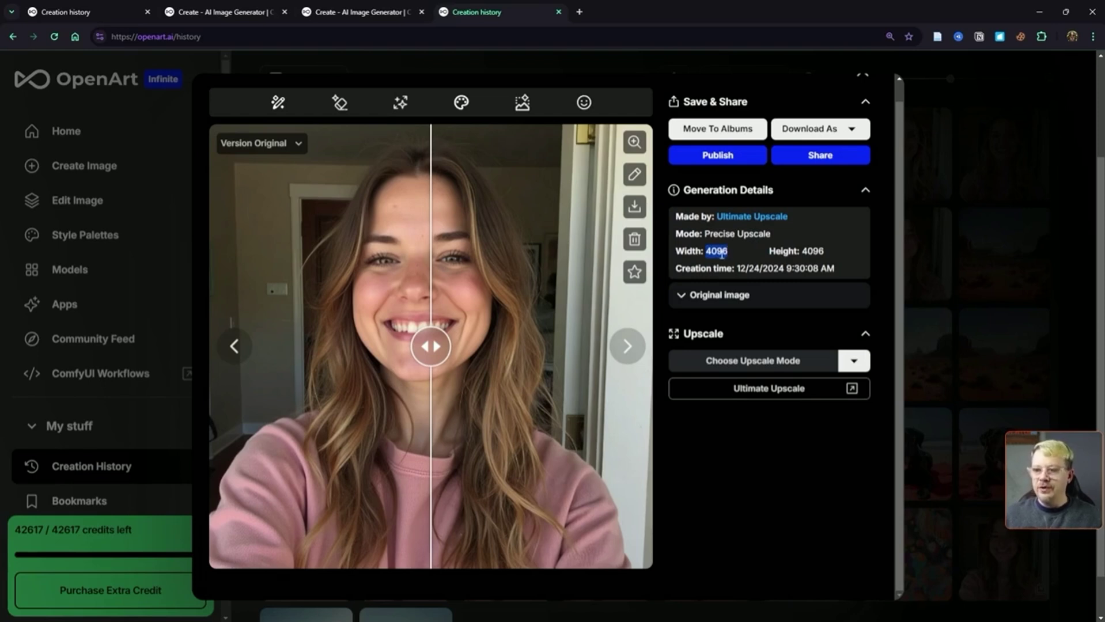
pyautogui.click(718, 250)
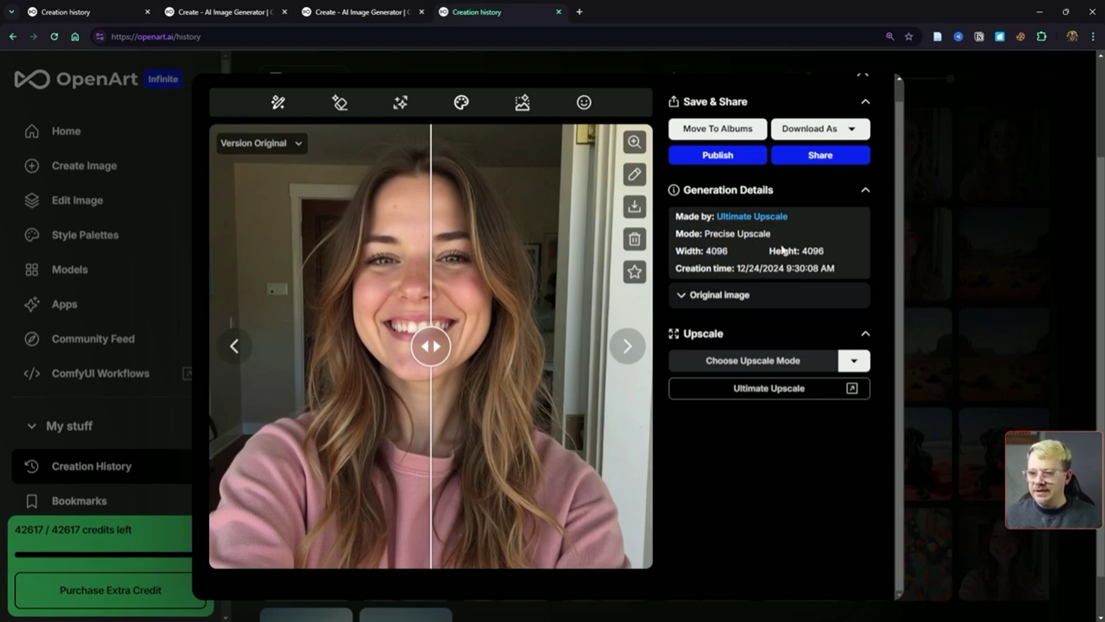
pyautogui.click(682, 297)
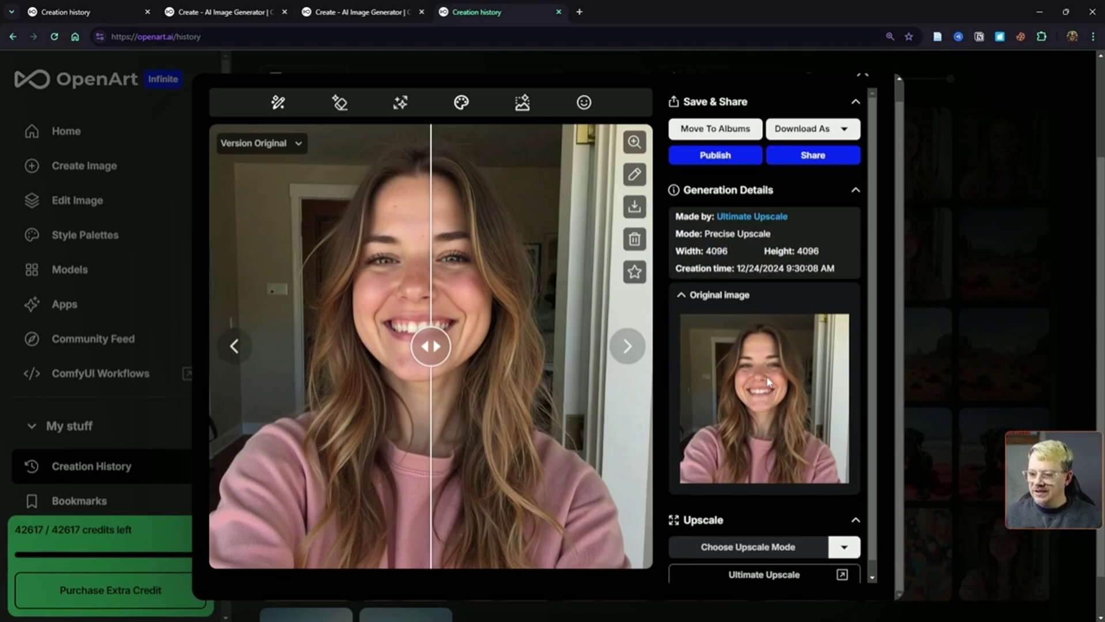
pyautogui.click(682, 295)
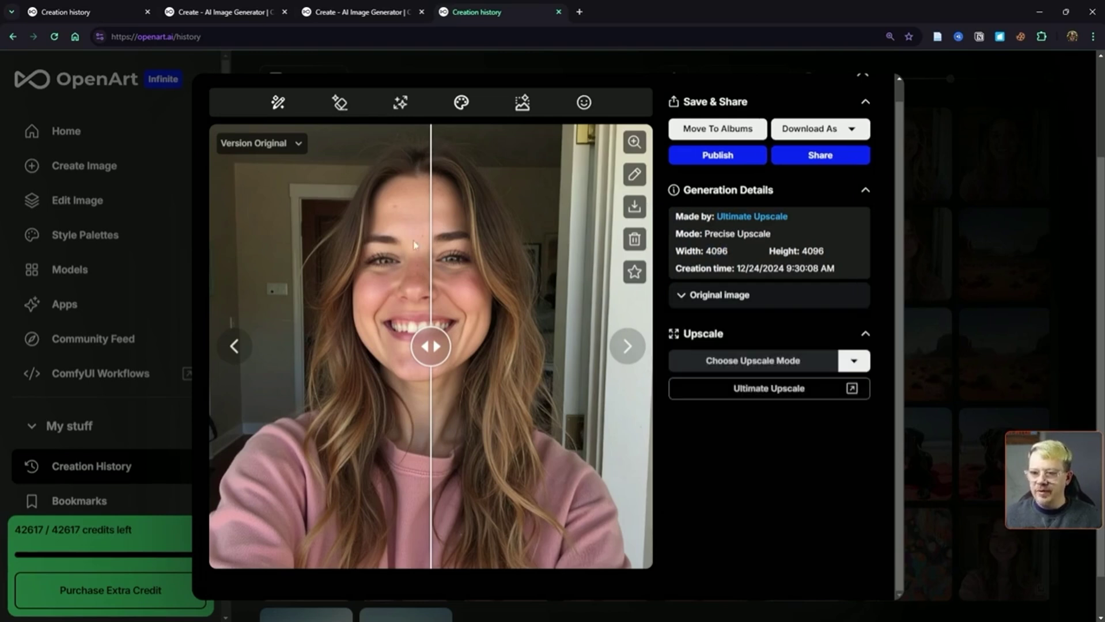
pyautogui.moveTo(431, 346); pyautogui.dragTo(409, 272)
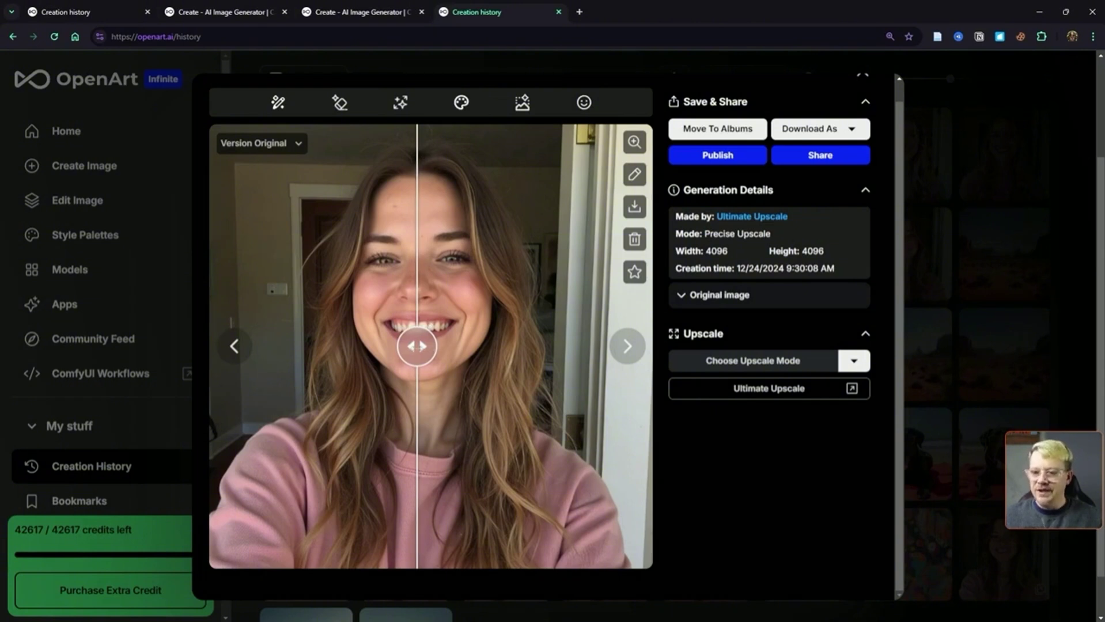
pyautogui.moveTo(416, 346)
pyautogui.mouseDown()
pyautogui.moveTo(283, 346)
pyautogui.moveTo(542, 346)
pyautogui.moveTo(261, 346)
pyautogui.moveTo(614, 346)
pyautogui.moveTo(234, 346)
pyautogui.moveTo(539, 346)
pyautogui.moveTo(417, 346)
pyautogui.mouseUp()
pyautogui.scroll(2, 424, 343)
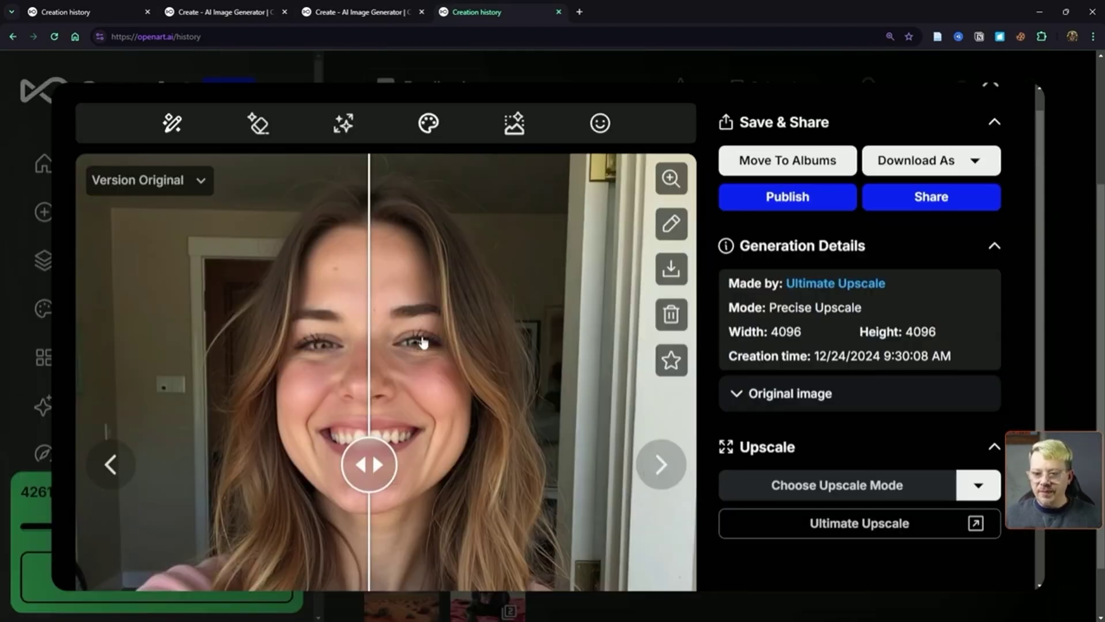
pyautogui.moveTo(368, 465); pyautogui.dragTo(363, 408)
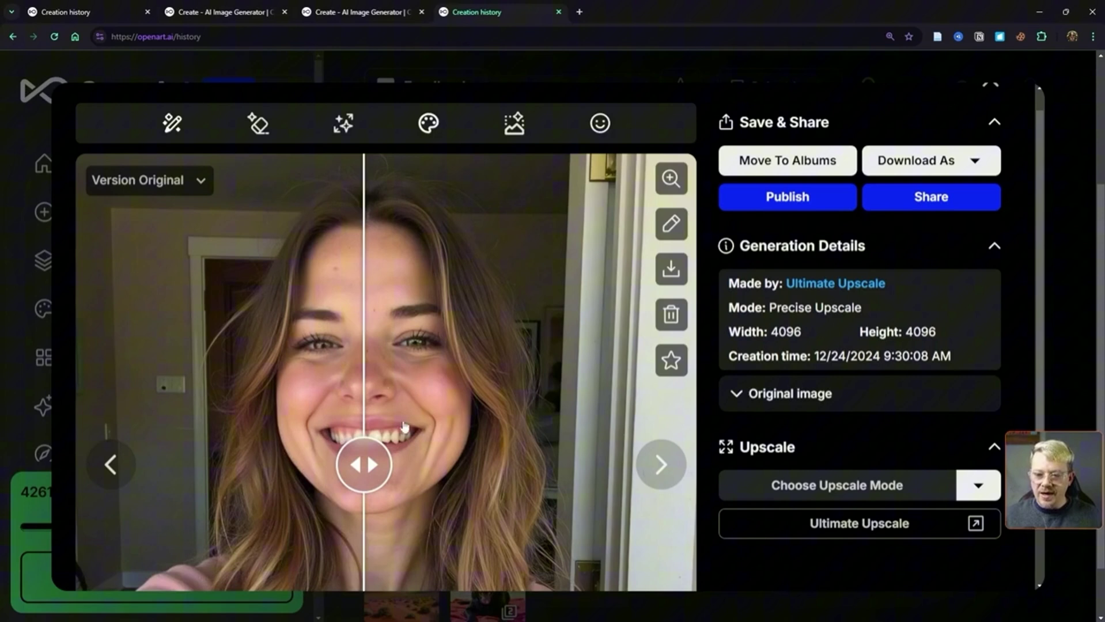
pyautogui.moveTo(372, 465); pyautogui.dragTo(362, 507)
pyautogui.scroll(-1, 438, 419)
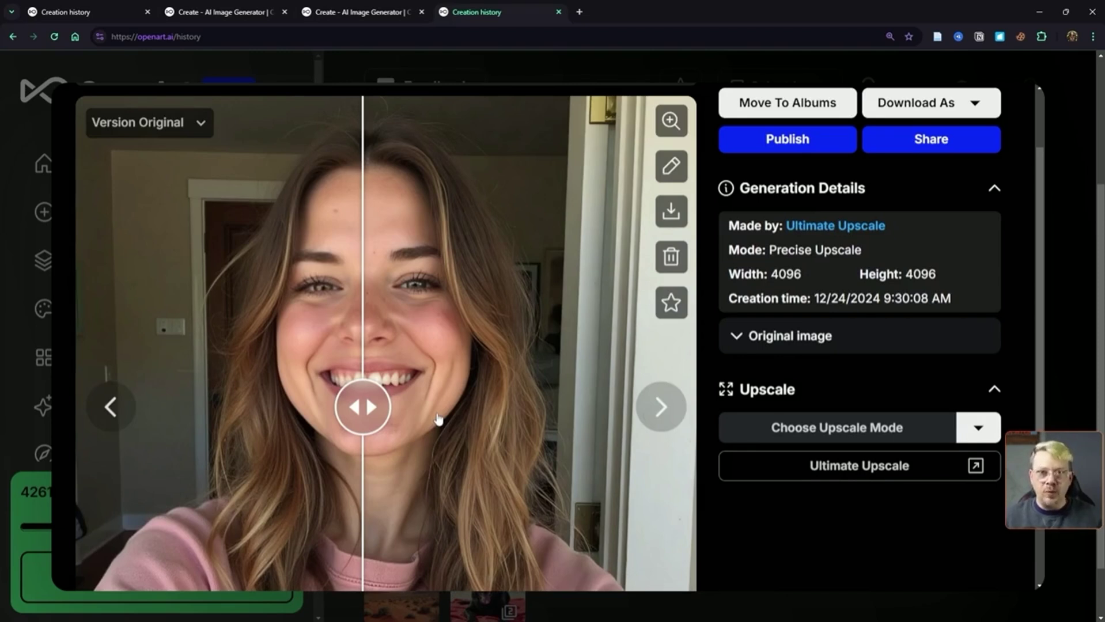
# Step: Load the selfie's Refined Upscale 0.75 result and sweep the before/after divider across the face
pyautogui.click(132, 415)
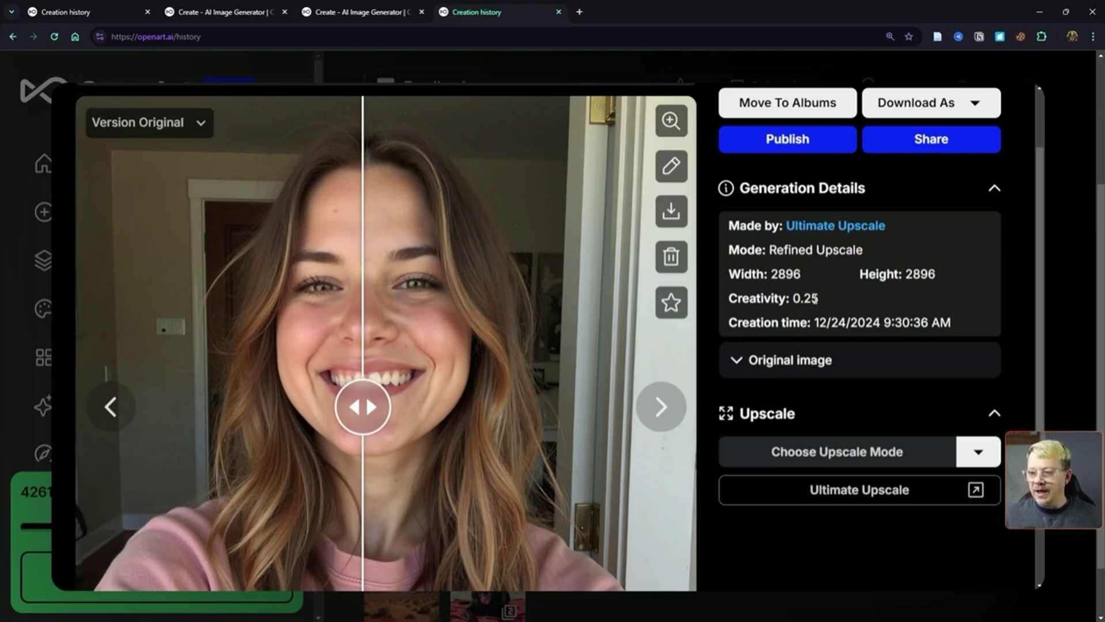
pyautogui.scroll(2, 803, 297)
pyautogui.moveTo(362, 452); pyautogui.dragTo(431, 455)
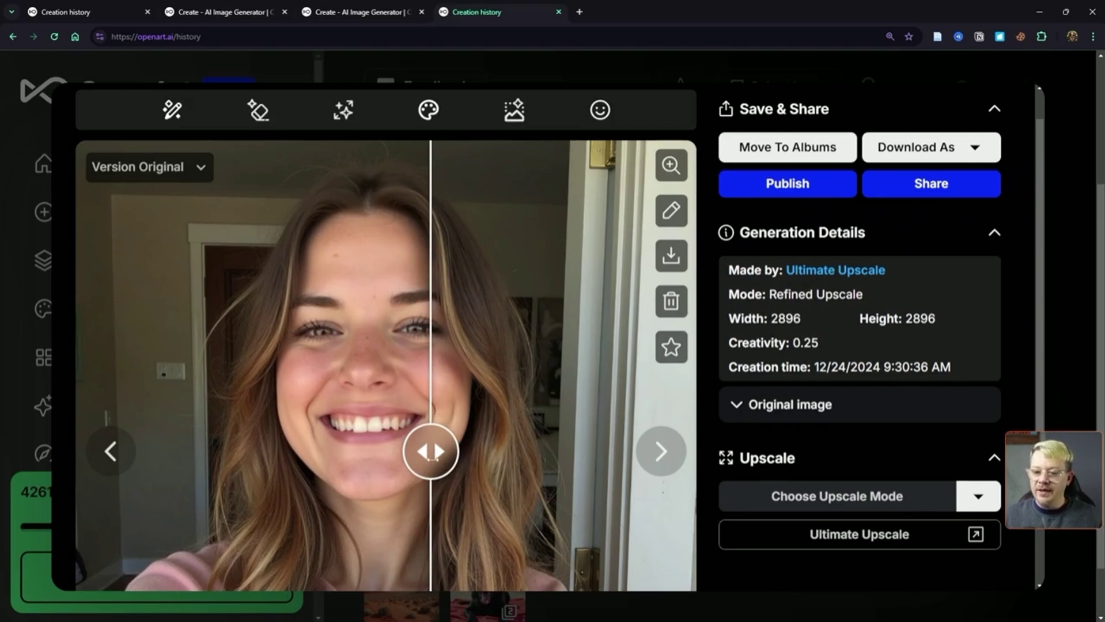
pyautogui.moveTo(432, 457); pyautogui.dragTo(358, 504)
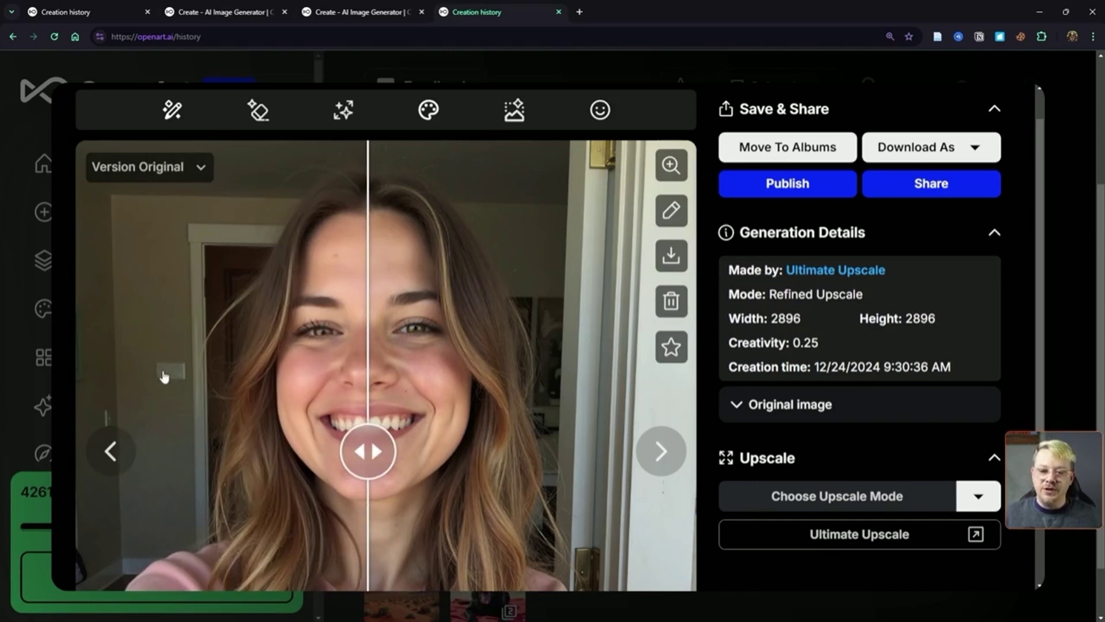
pyautogui.moveTo(377, 448); pyautogui.dragTo(619, 397)
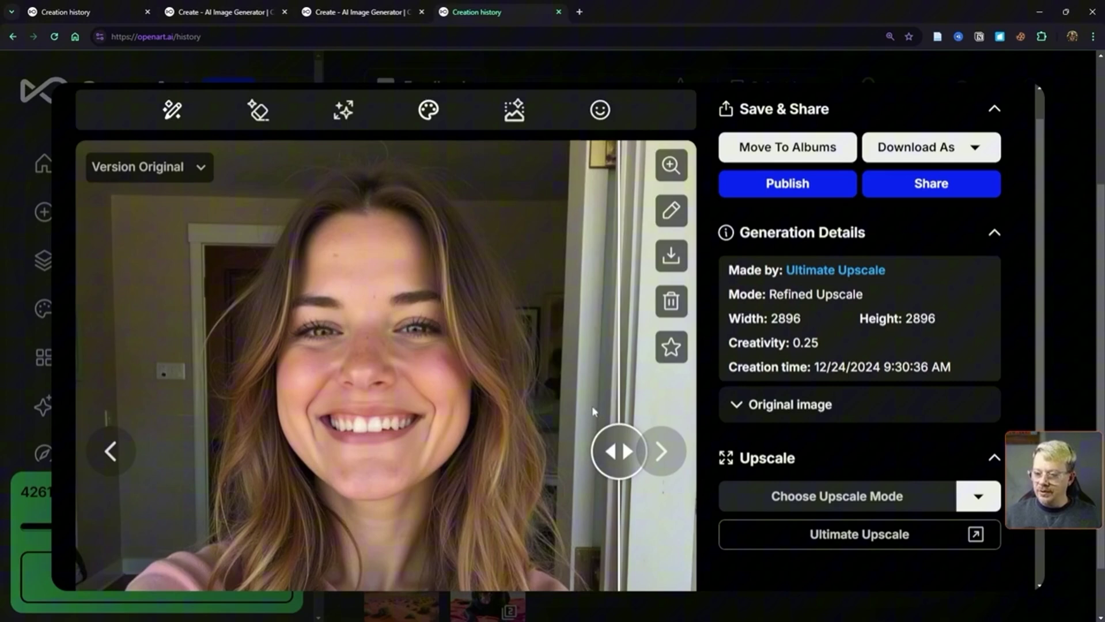
pyautogui.moveTo(606, 452); pyautogui.dragTo(352, 452)
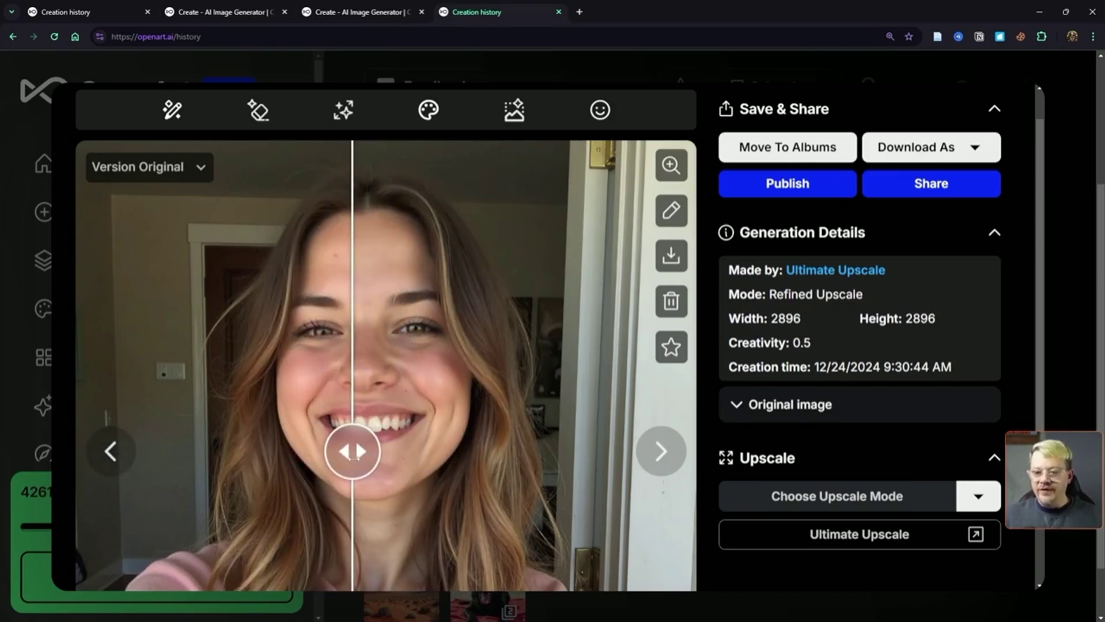
pyautogui.moveTo(353, 454); pyautogui.dragTo(467, 297)
pyautogui.scroll(-1, 414, 420)
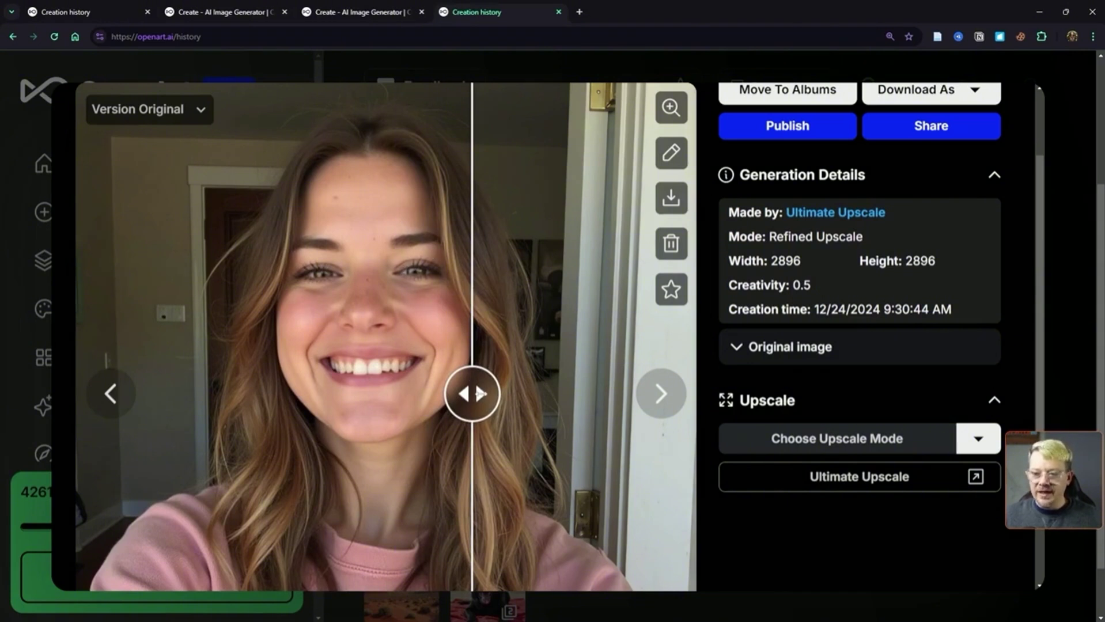
pyautogui.moveTo(479, 394); pyautogui.dragTo(362, 362)
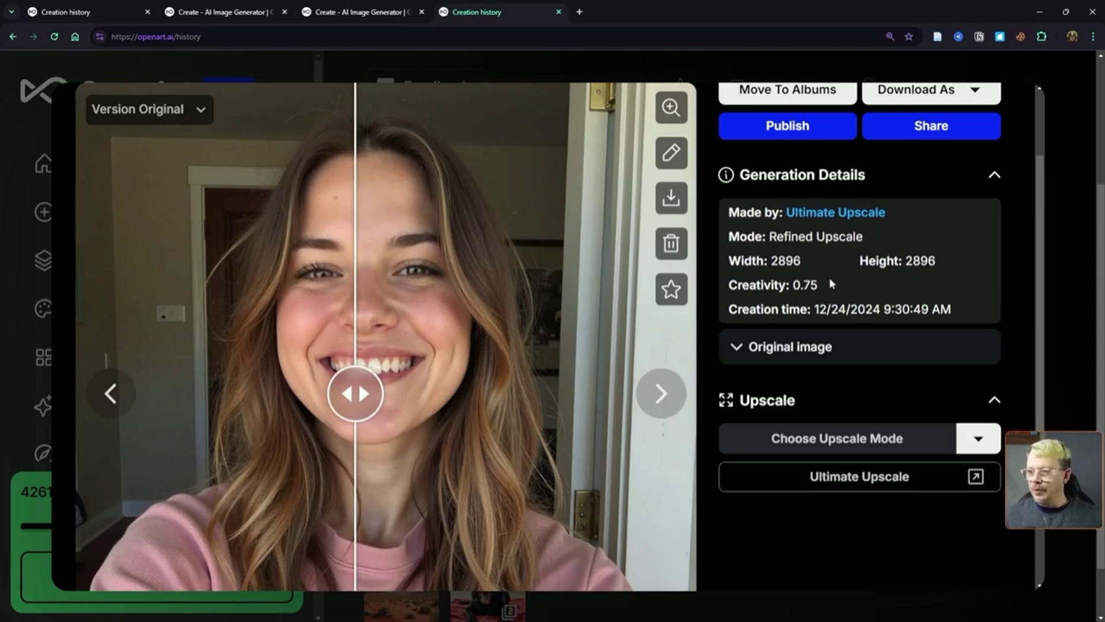
pyautogui.moveTo(338, 411); pyautogui.dragTo(369, 526)
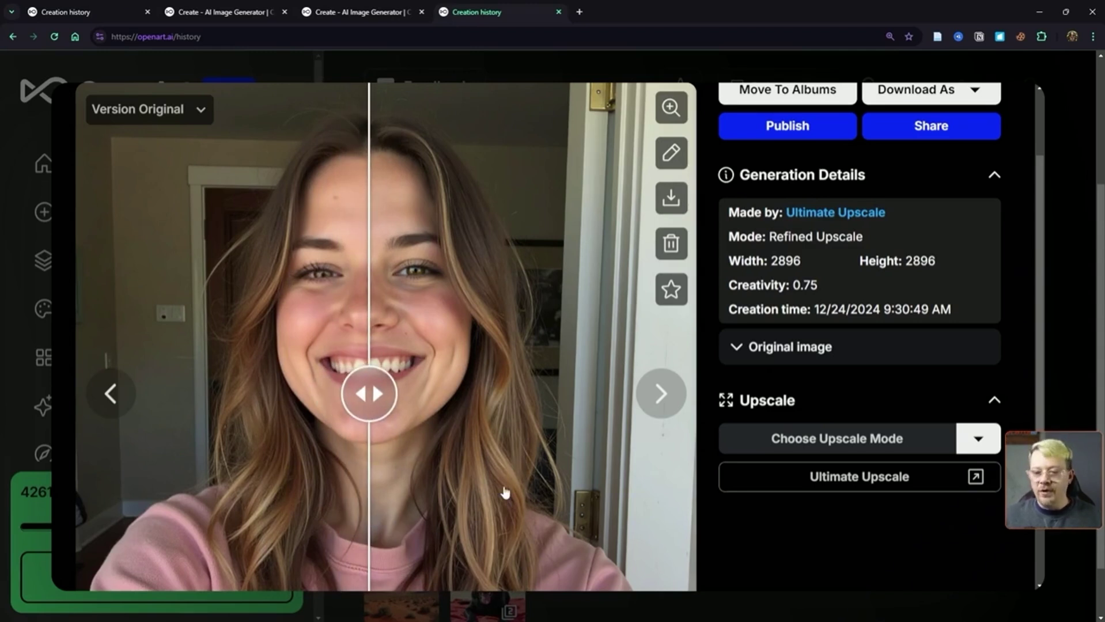
pyautogui.moveTo(360, 394)
pyautogui.mouseDown()
pyautogui.moveTo(299, 396)
pyautogui.moveTo(367, 404)
pyautogui.moveTo(365, 386)
pyautogui.mouseUp()
# Step: Switch to the Creative Upscale V2 0.25 version and compare it with the original selfie
pyautogui.press('Left')
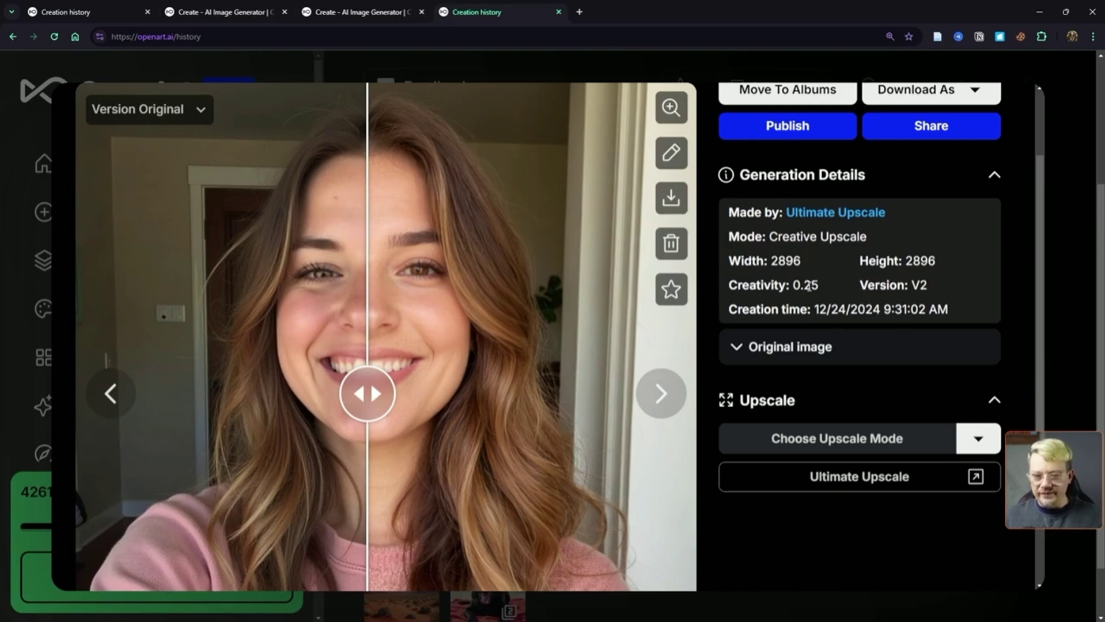
pyautogui.moveTo(367, 393); pyautogui.dragTo(568, 450)
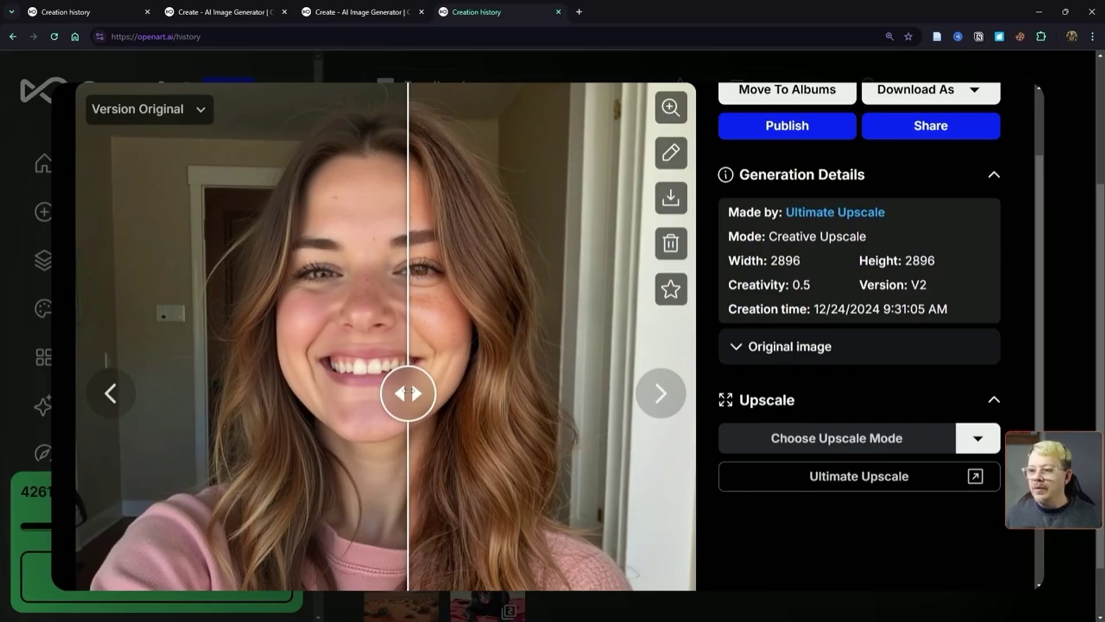
# Step: Sweep the before/after slider across the selfie's Creative Upscale V2 0.5 result
pyautogui.moveTo(412, 392); pyautogui.dragTo(344, 394)
pyautogui.moveTo(407, 419); pyautogui.dragTo(235, 408)
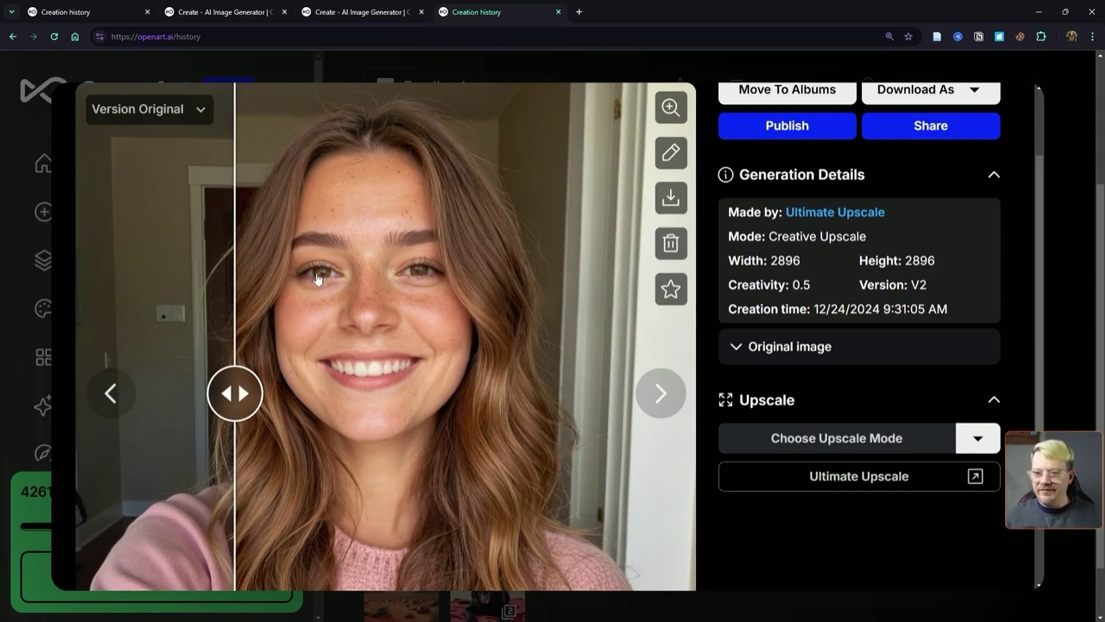
pyautogui.moveTo(242, 390); pyautogui.dragTo(366, 419)
# Step: Move to the V2 0.75 version and inspect how it changed the face
pyautogui.press('Right')
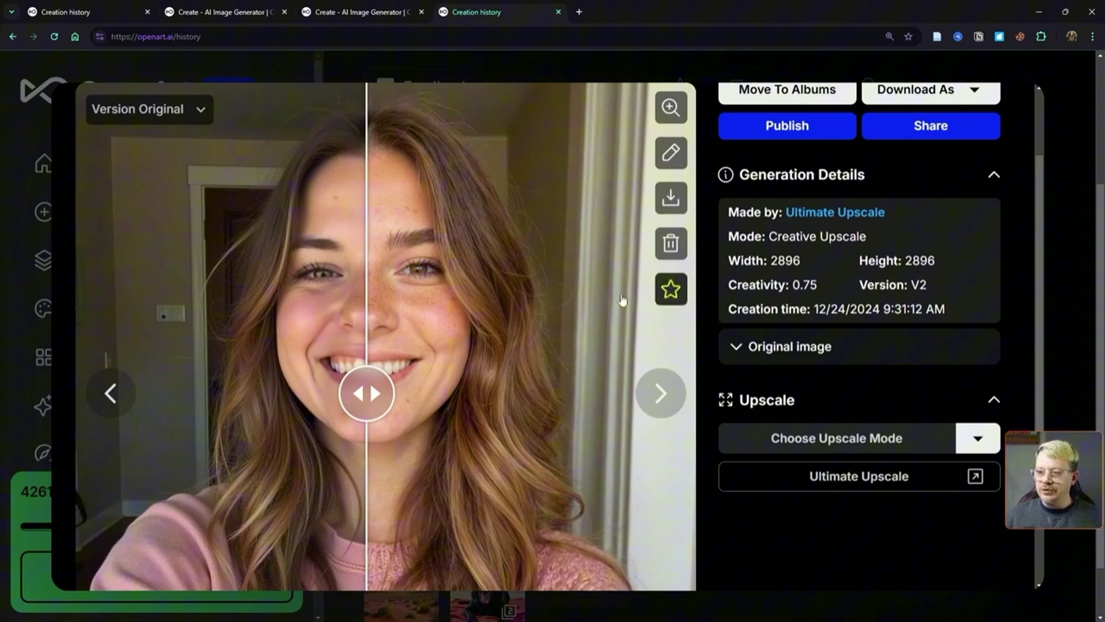
pyautogui.moveTo(366, 394); pyautogui.dragTo(114, 359)
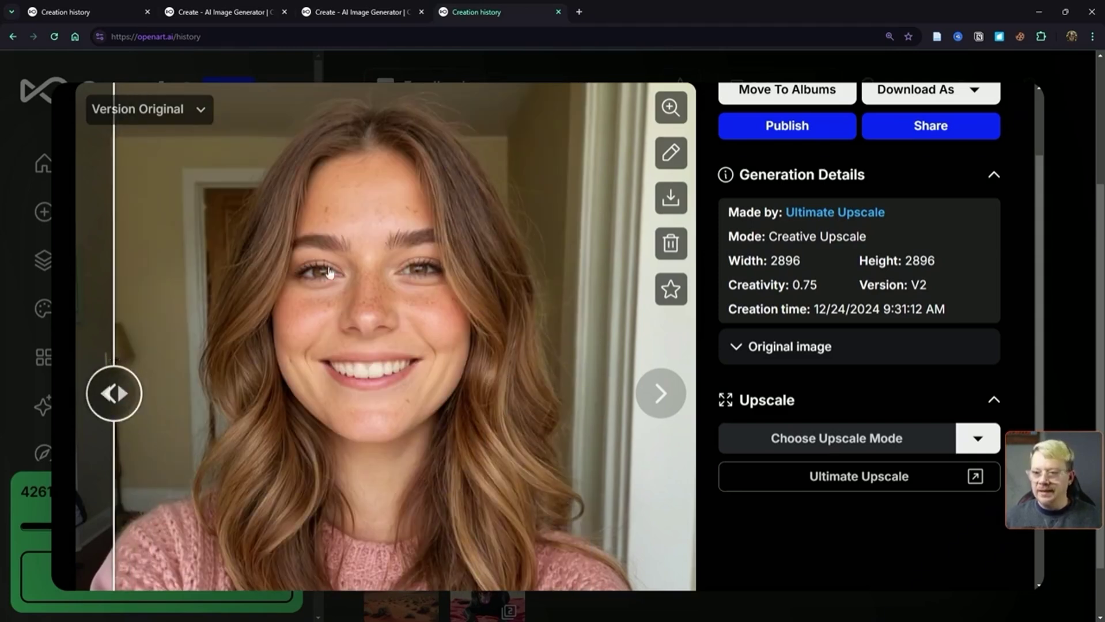
pyautogui.moveTo(321, 338); pyautogui.dragTo(311, 398)
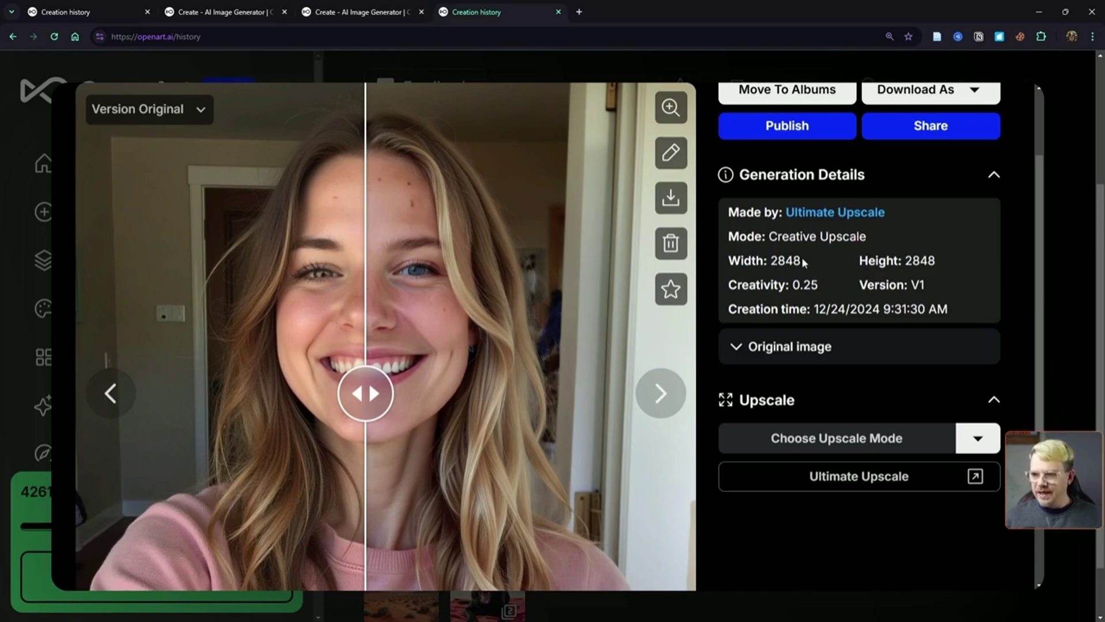
# Step: Flip between the V2 0.75 and V1 0.25 upscales, comparing V1 0.25 with the original
pyautogui.click(661, 394)
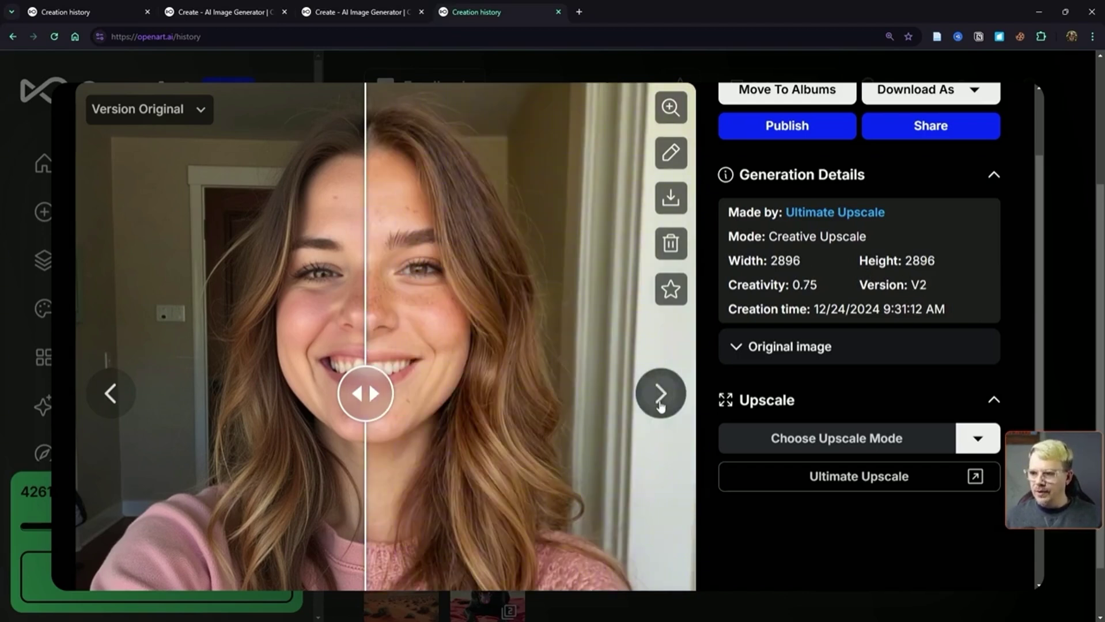
pyautogui.click(104, 398)
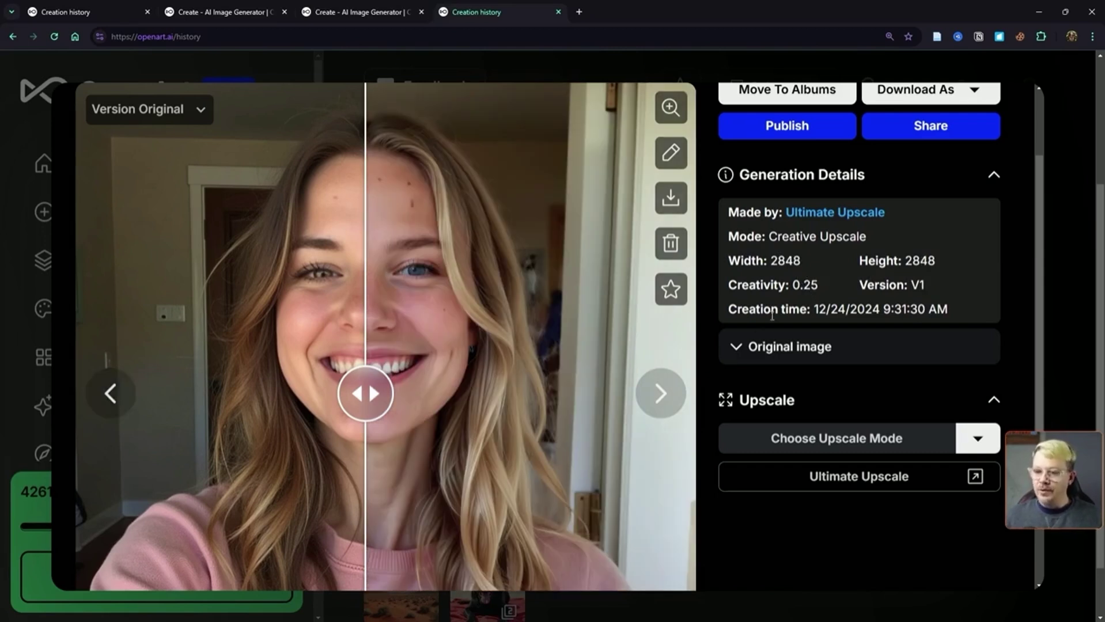
pyautogui.moveTo(353, 408); pyautogui.dragTo(370, 394)
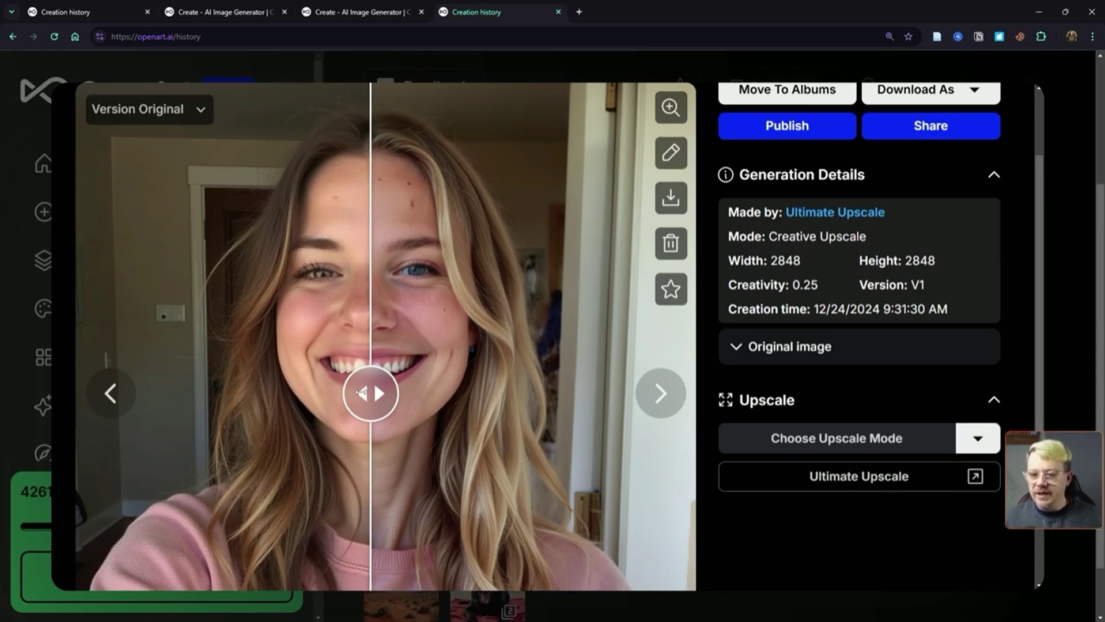
pyautogui.moveTo(372, 400); pyautogui.dragTo(164, 416)
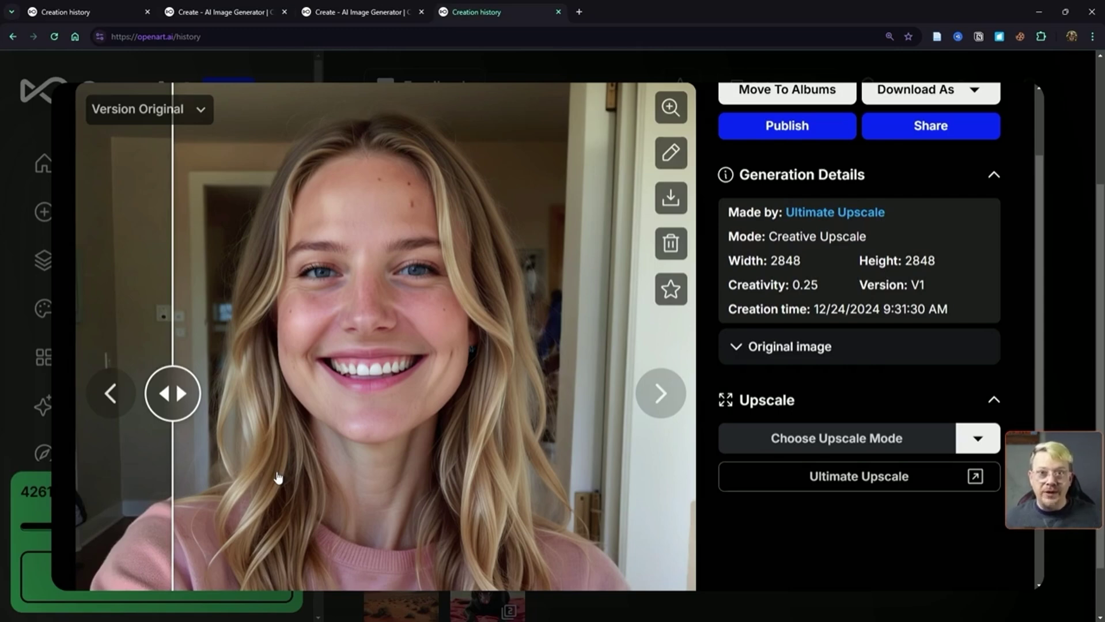
# Step: Compare the selfie's V1 creativity 0.5 upscale with the original, then advance to V1 0.75
pyautogui.press('Right')
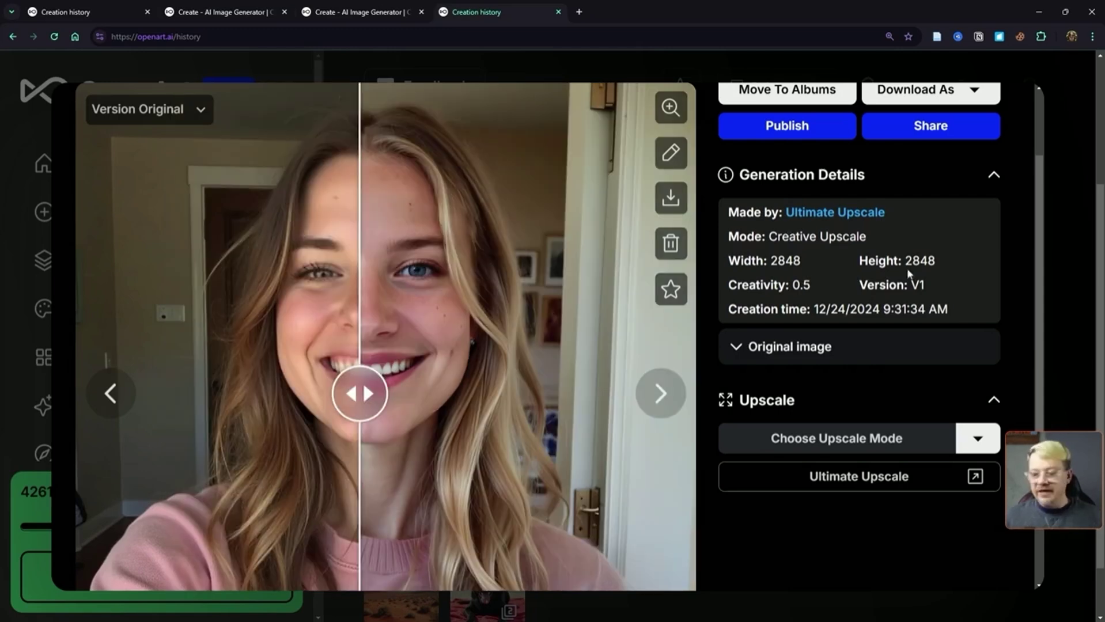
pyautogui.moveTo(633, 285); pyautogui.dragTo(94, 558)
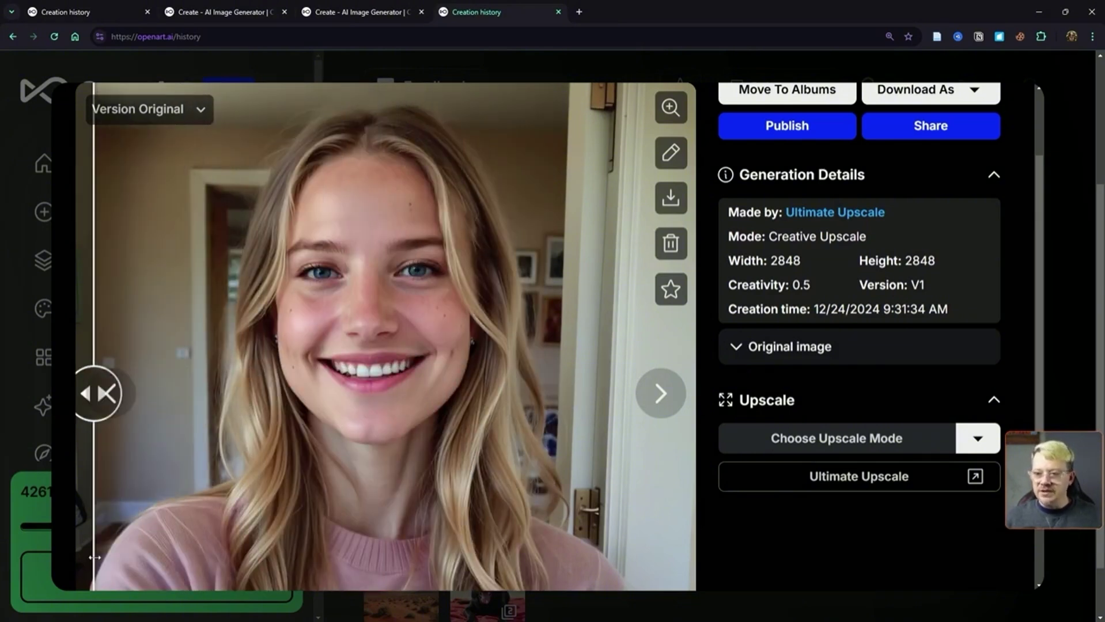
pyautogui.click(111, 394)
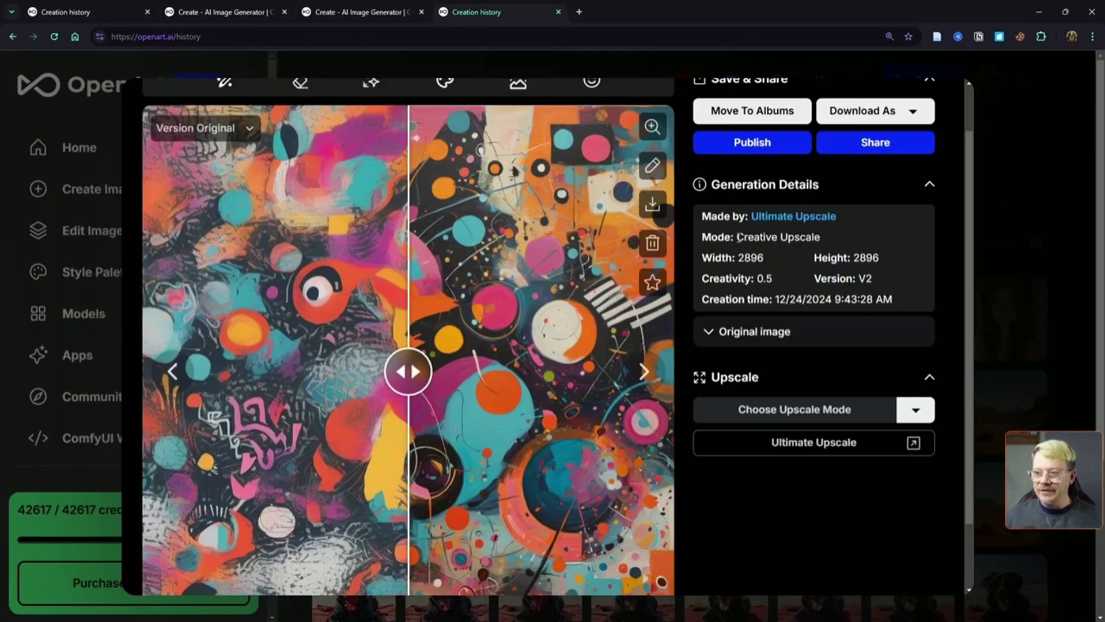
# Step: Highlight the pattern upscale's Creative Upscale V2 mode, 0.5 creativity and 2896 width, then compare with the original
pyautogui.moveTo(737, 237); pyautogui.dragTo(807, 232)
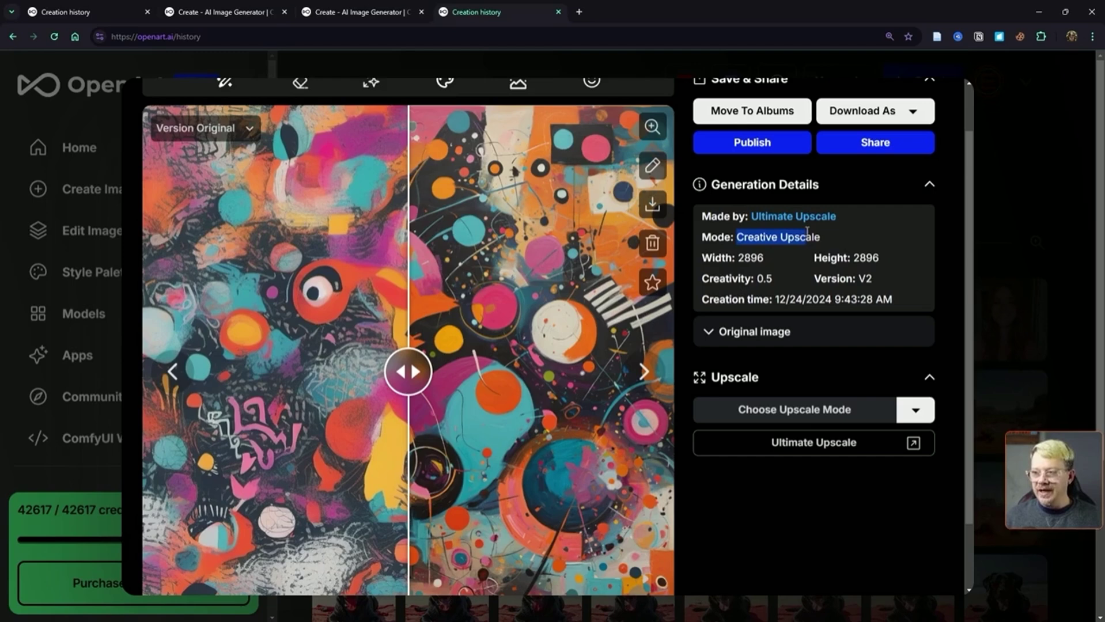
pyautogui.moveTo(876, 283); pyautogui.dragTo(851, 275)
pyautogui.moveTo(754, 279); pyautogui.dragTo(772, 278)
pyautogui.click(315, 357)
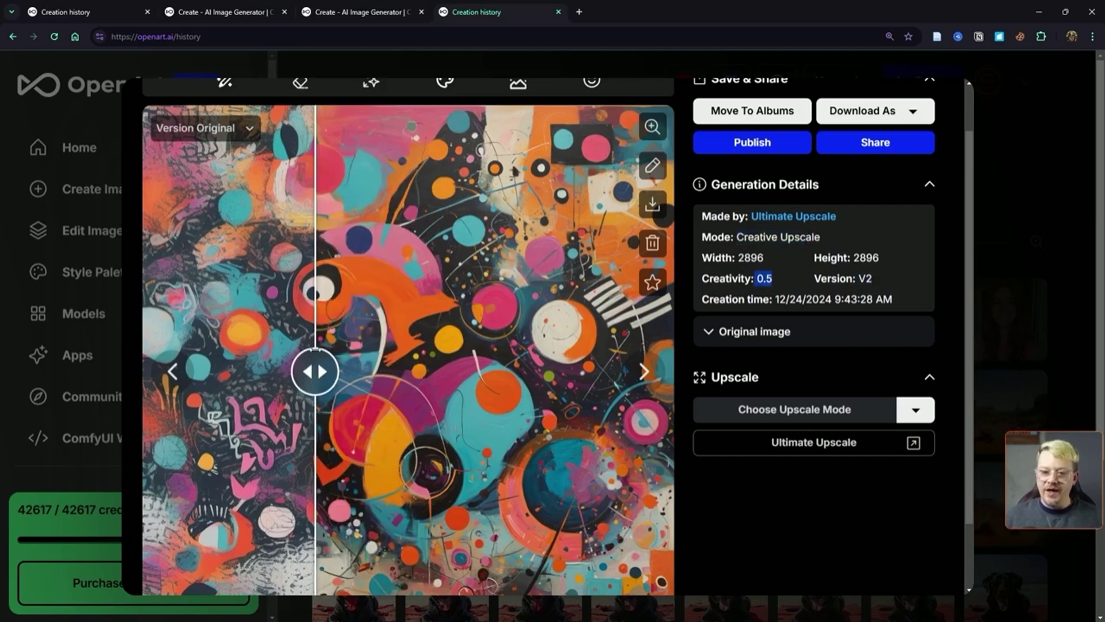
pyautogui.moveTo(737, 258); pyautogui.dragTo(768, 263)
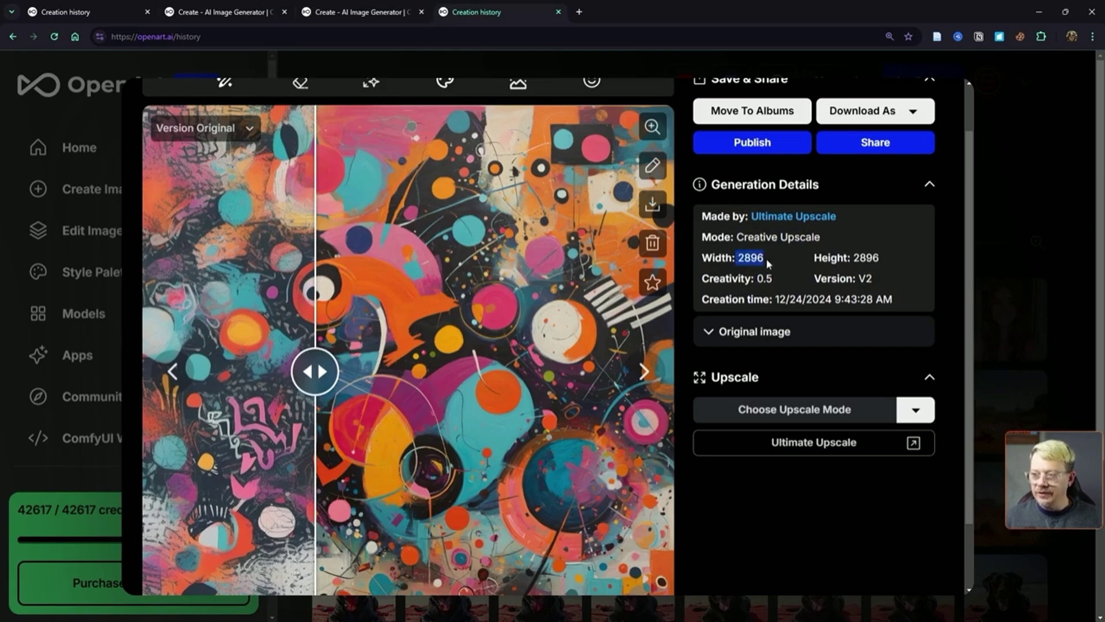
pyautogui.click(763, 259)
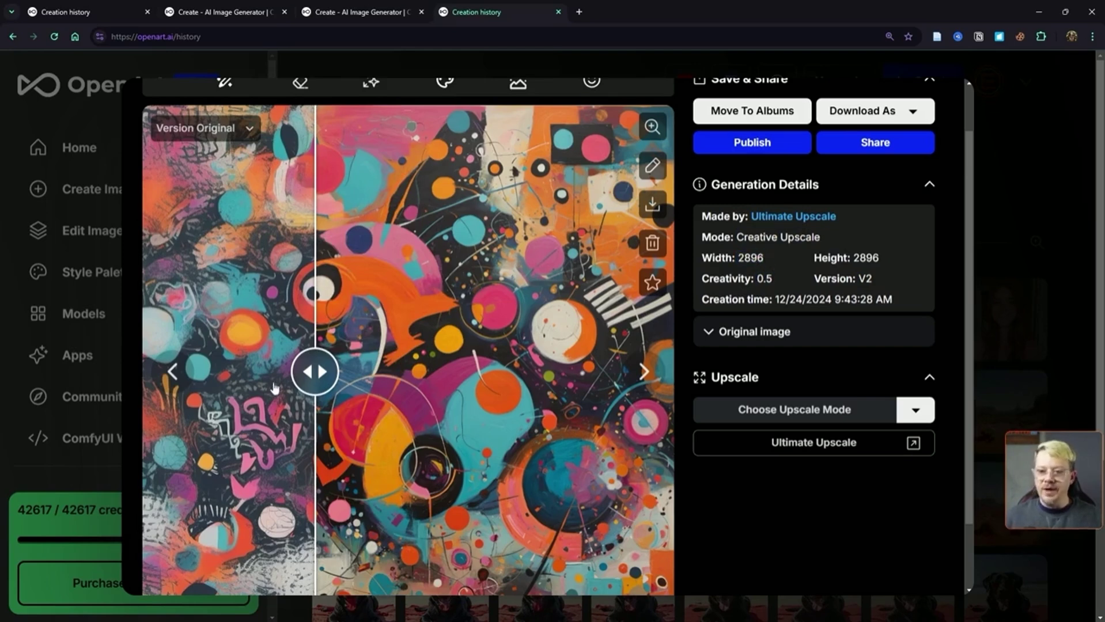
pyautogui.scroll(1, 746, 358)
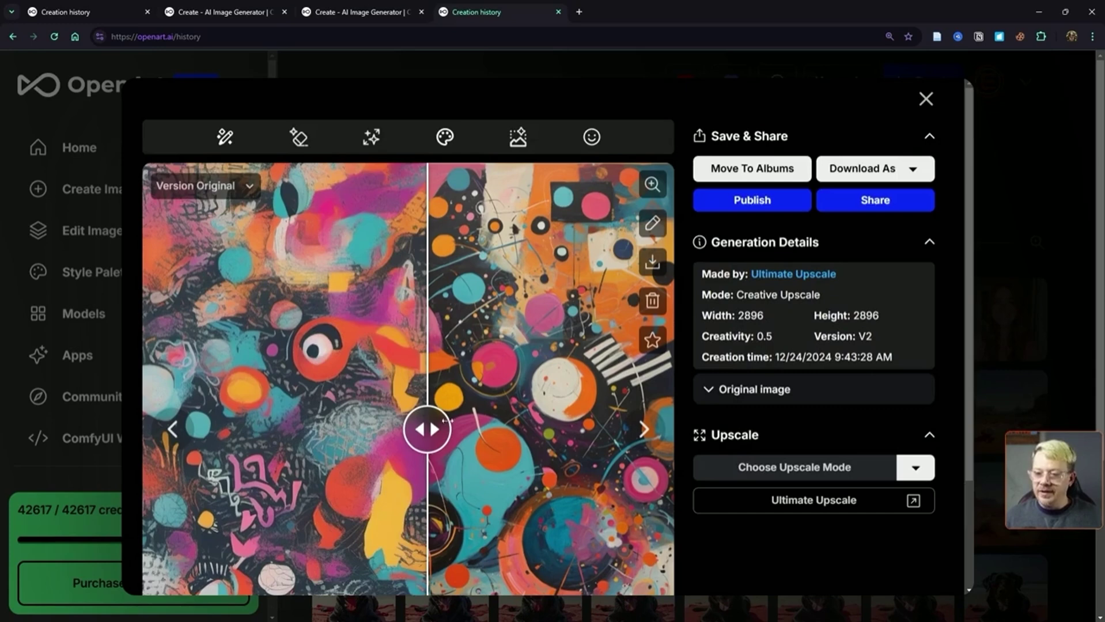
pyautogui.moveTo(427, 429); pyautogui.dragTo(164, 385)
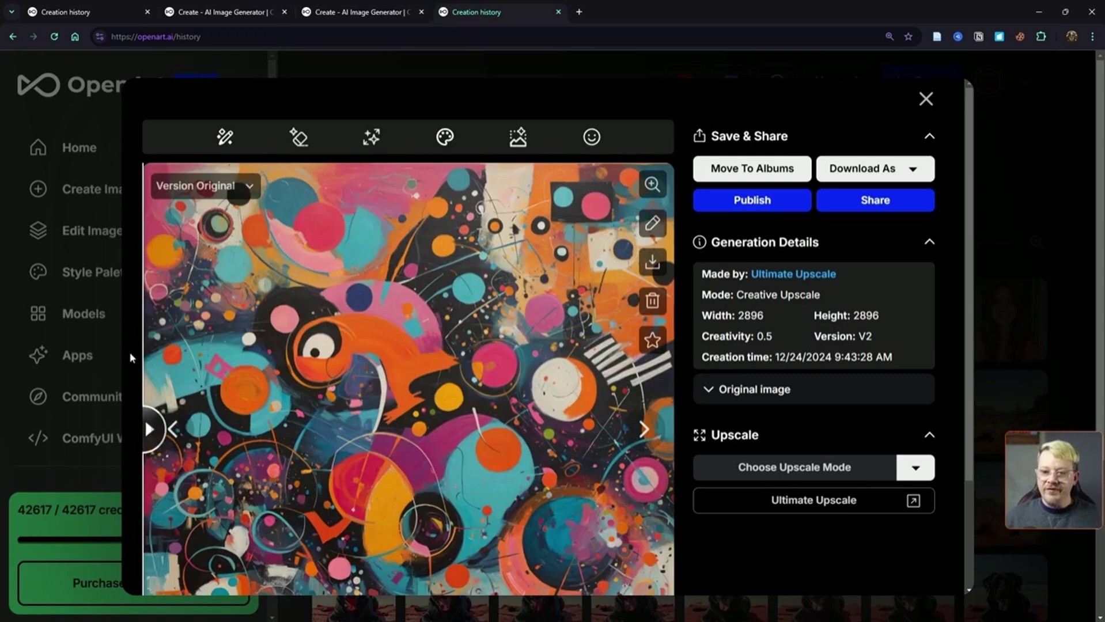
# Step: Compare the 0.9-creativity upscale prompted 'bold, cyberpunk, neon' with the original pattern design
pyautogui.press('Right')
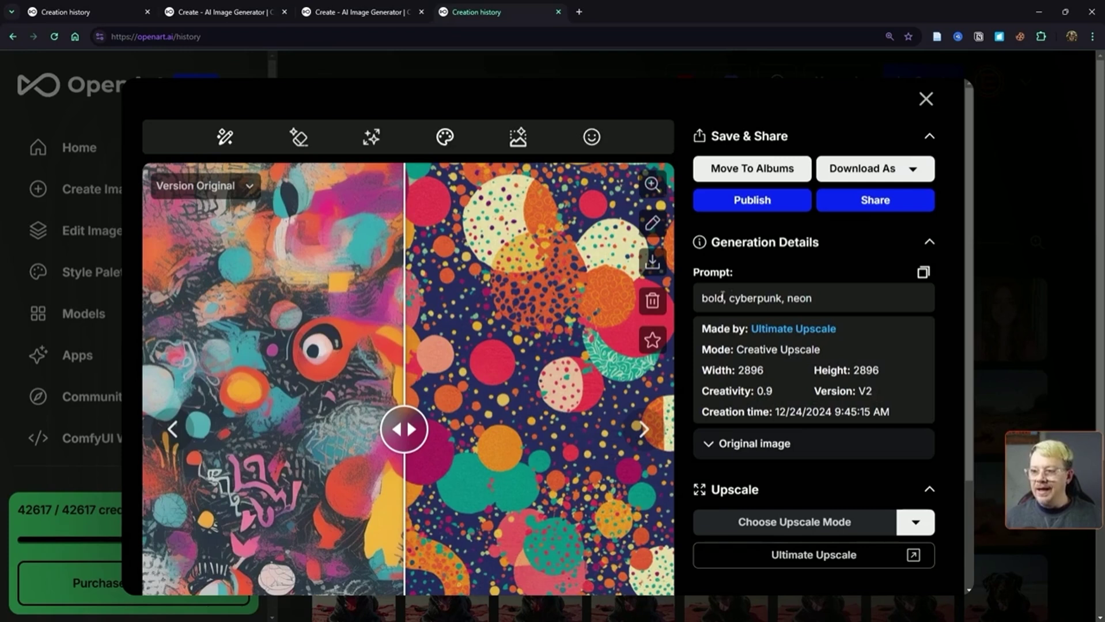
pyautogui.moveTo(703, 297); pyautogui.dragTo(814, 309)
pyautogui.click(803, 300)
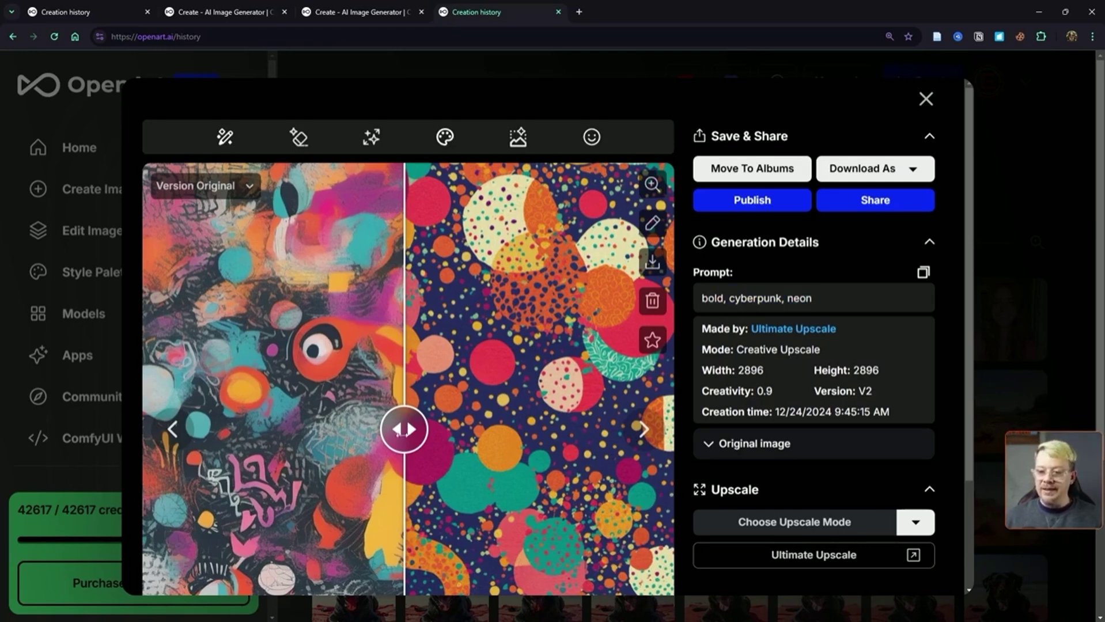
pyautogui.moveTo(397, 431)
pyautogui.mouseDown()
pyautogui.moveTo(657, 432)
pyautogui.moveTo(320, 443)
pyautogui.moveTo(102, 469)
pyautogui.moveTo(323, 455)
pyautogui.moveTo(240, 454)
pyautogui.moveTo(147, 427)
pyautogui.moveTo(631, 426)
pyautogui.moveTo(155, 426)
pyautogui.moveTo(125, 400)
pyautogui.moveTo(412, 375)
pyautogui.mouseUp()
# Step: Compare the brush strokes prompted upscale against the original pattern
pyautogui.press('Right')
pyautogui.scroll(-1, 787, 288)
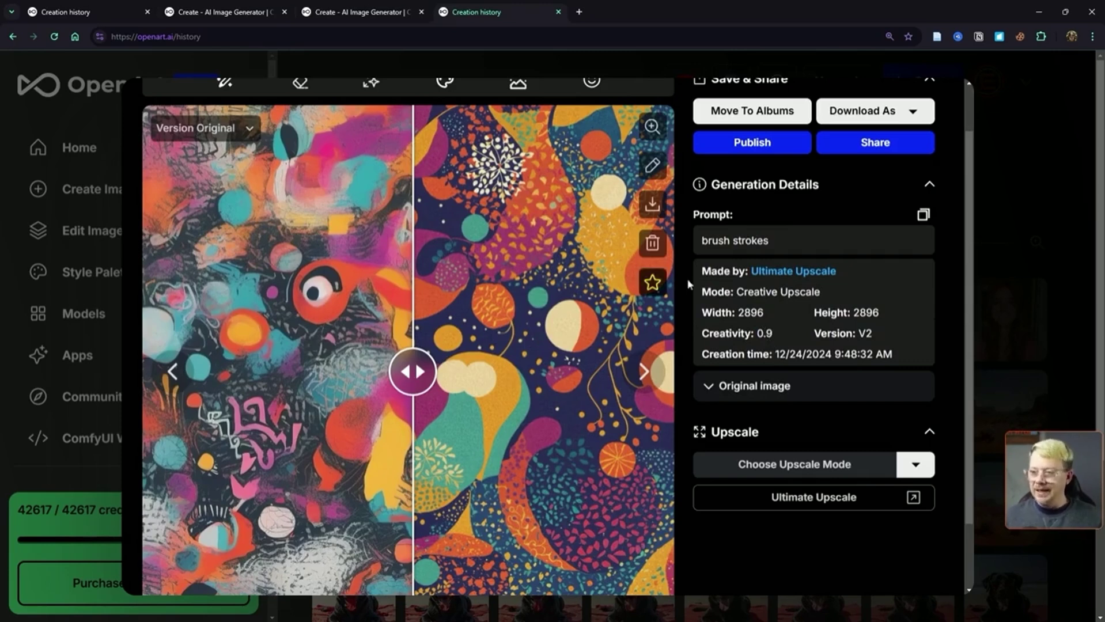
pyautogui.moveTo(414, 373); pyautogui.dragTo(384, 372)
# Step: Load the desert landscape's Creative Upscale V2 result at creativity 0.5 and reveal more of the upscaled side
pyautogui.click(643, 371)
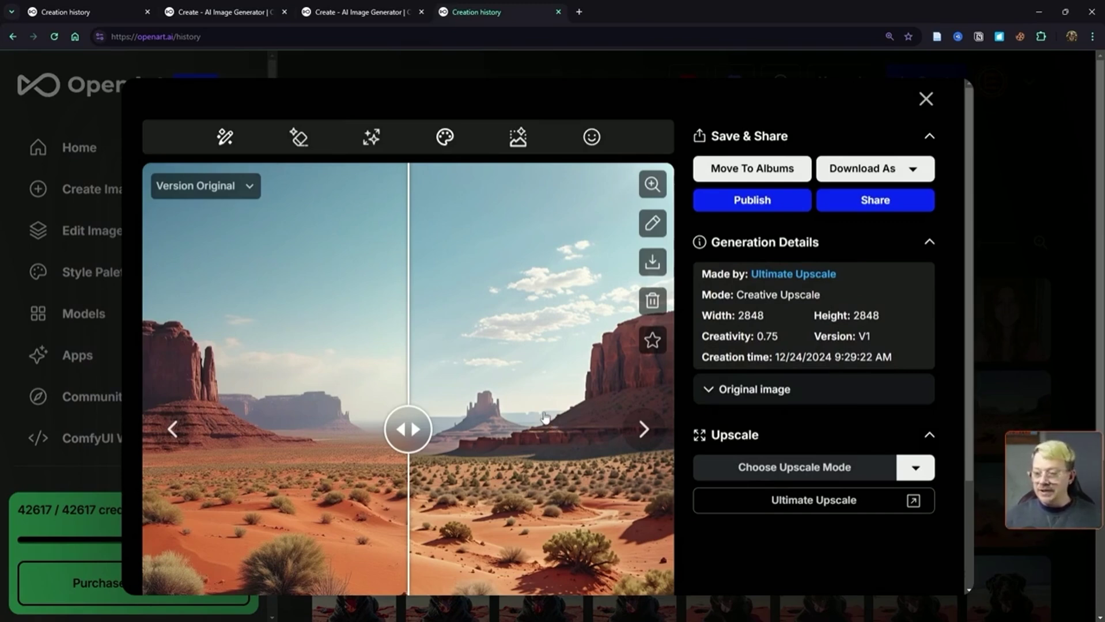
pyautogui.scroll(-1, 487, 327)
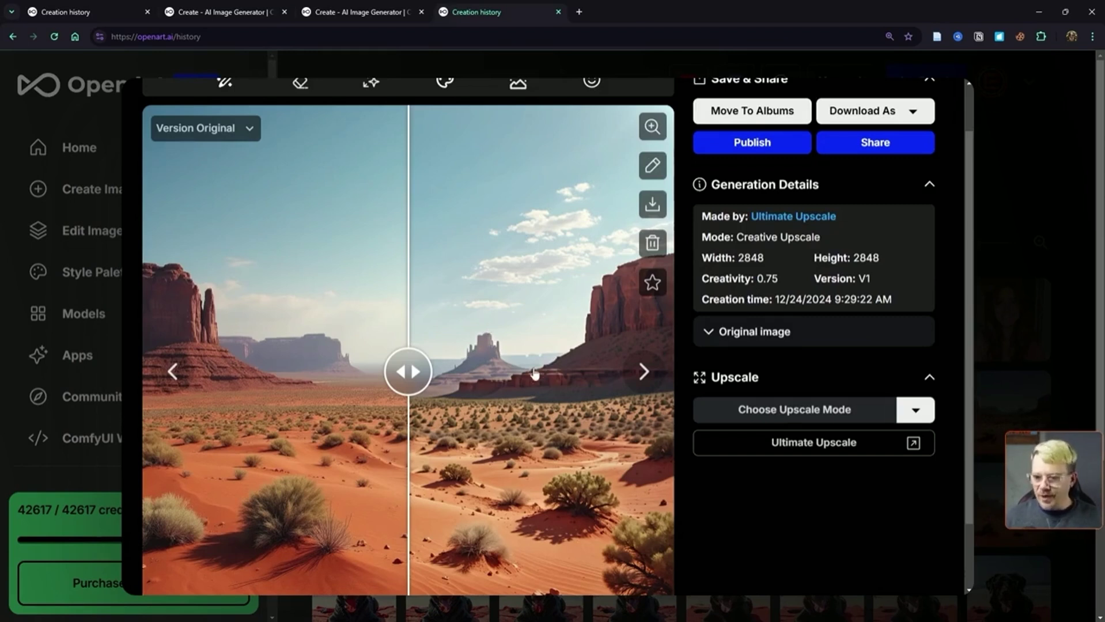
pyautogui.click(644, 371)
pyautogui.moveTo(645, 431); pyautogui.dragTo(612, 448)
pyautogui.scroll(-1, 412, 403)
pyautogui.scroll(2, 465, 416)
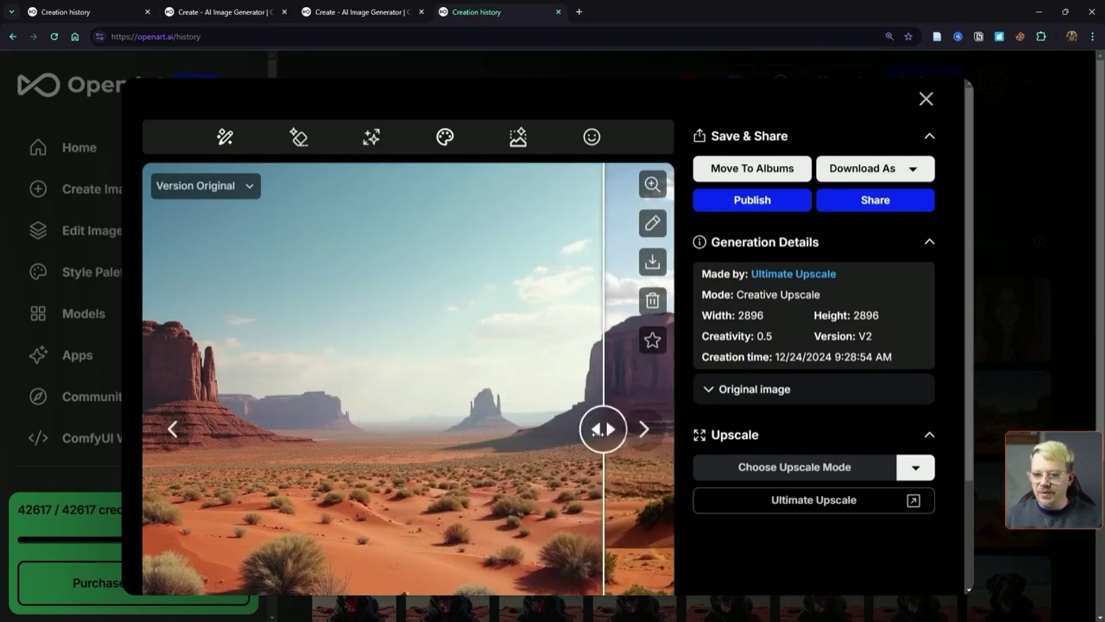